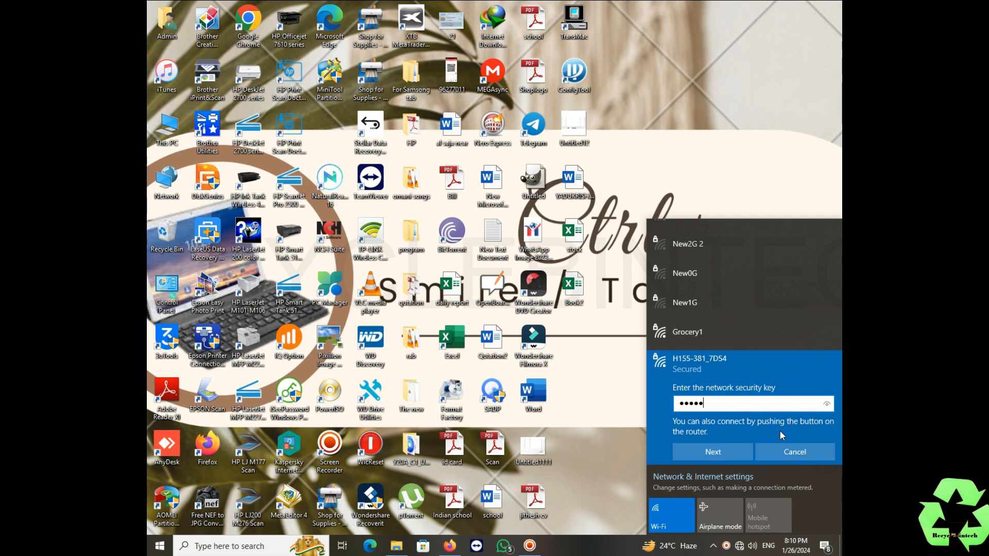
Join the H155-381_7D54 Wi-Fi network with its security key, then return to the desktop
{"action": "type", "text": "111111"}
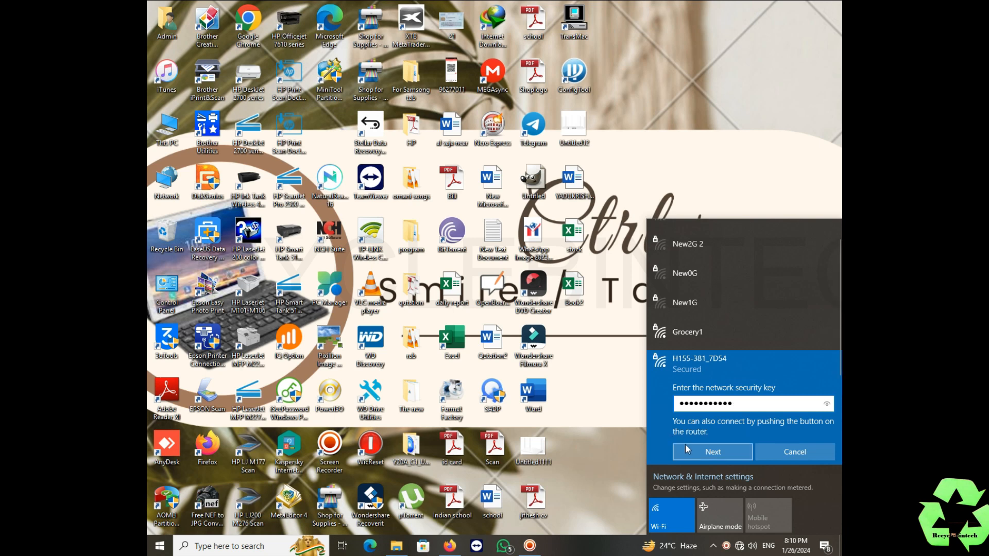
{"action": "left_click", "coordinate": [685, 449]}
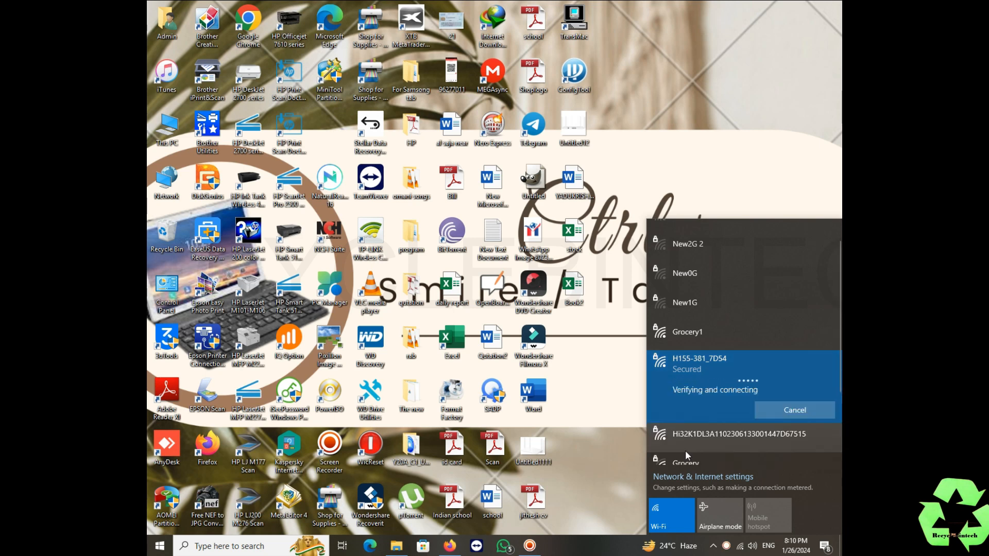
{"action": "left_click", "coordinate": [598, 430]}
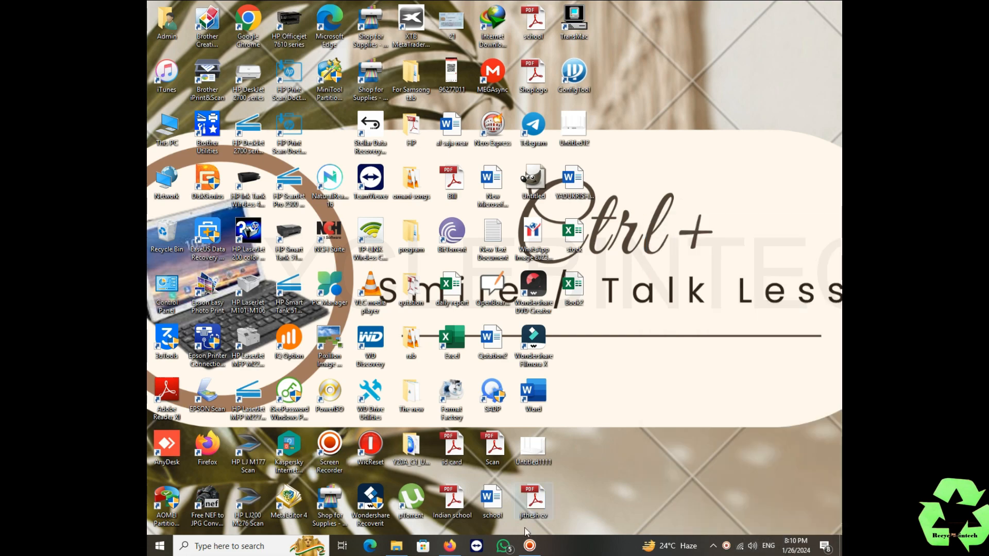
{"action": "left_click", "coordinate": [456, 549]}
Launch Google Chrome and load the router admin page at 192.168.8.1
{"action": "left_click", "coordinate": [456, 550]}
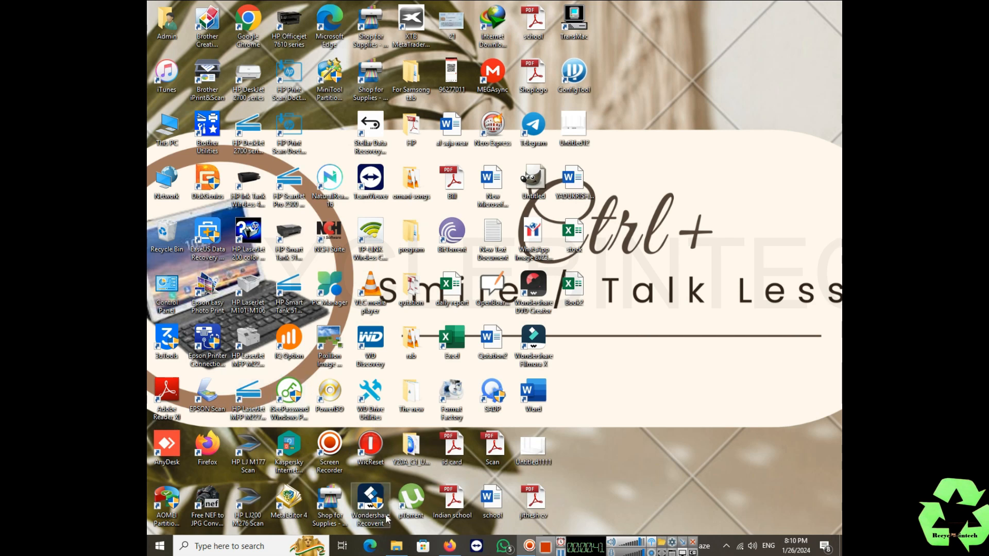
{"action": "double_click", "coordinate": [247, 21]}
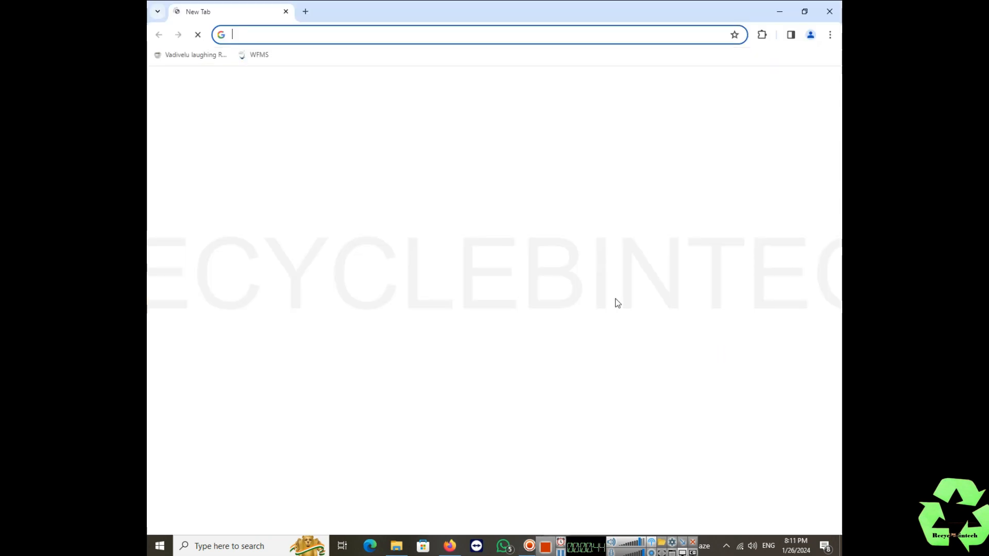
{"action": "left_click", "coordinate": [465, 33]}
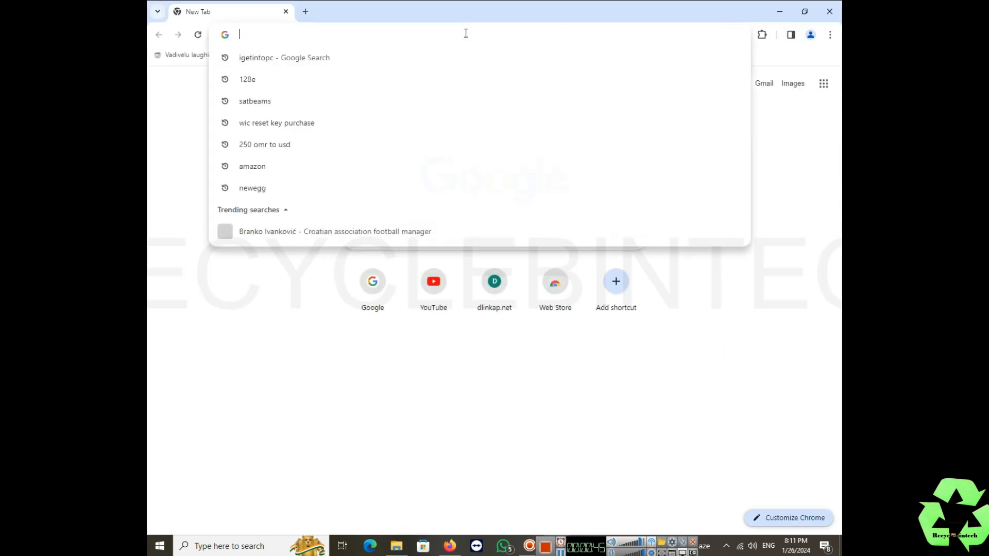
{"action": "type", "text": "192.16"}
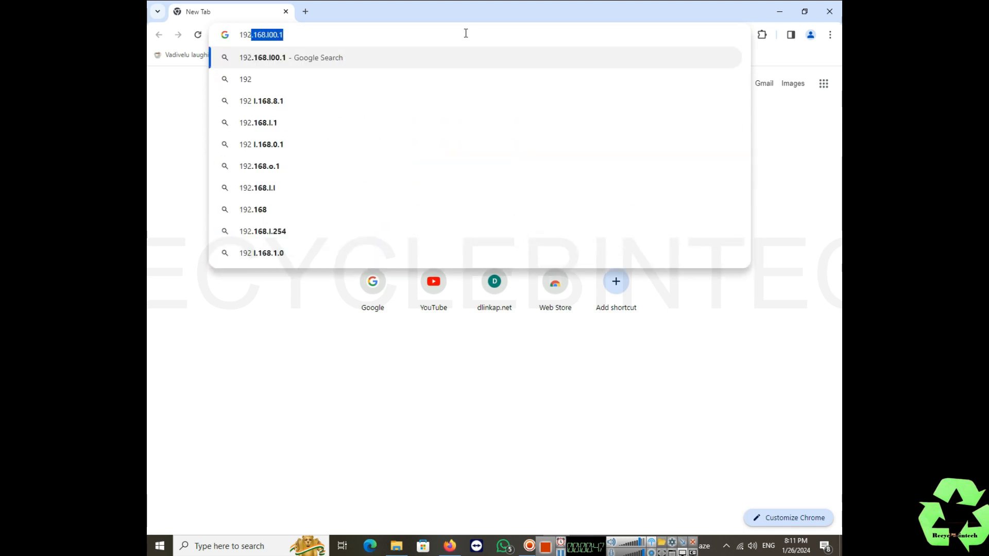
{"action": "type", "text": "8."}
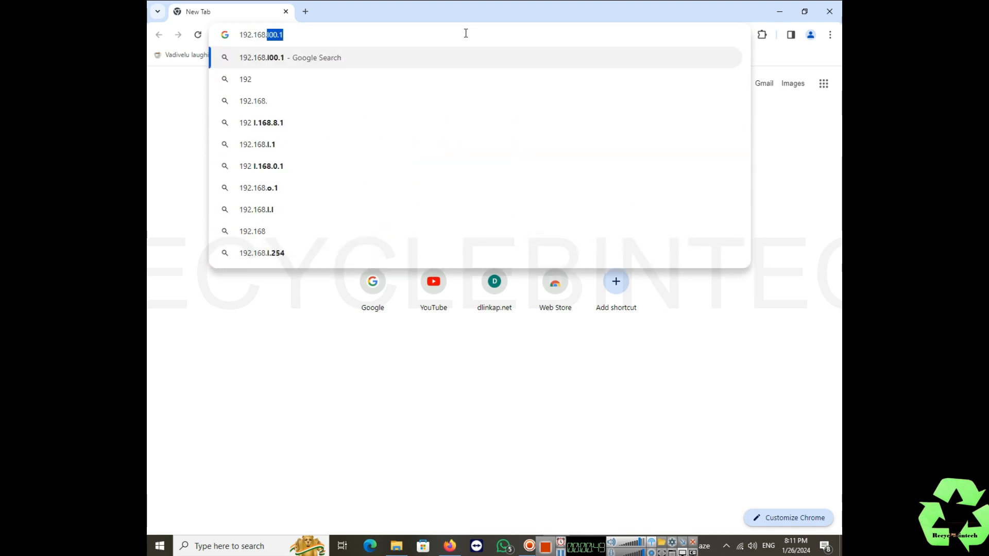
{"action": "key", "text": "BackSpace"}
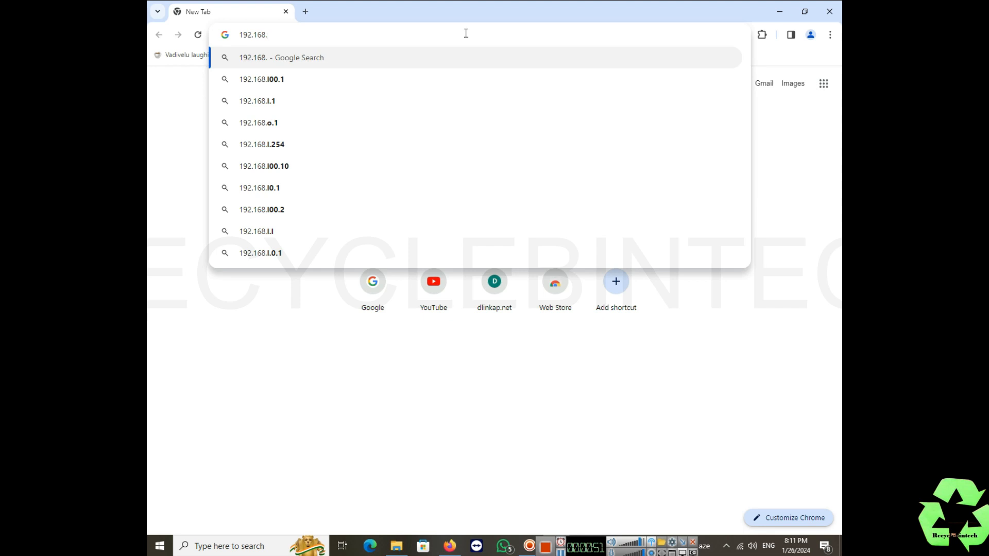
{"action": "type", "text": "8.1"}
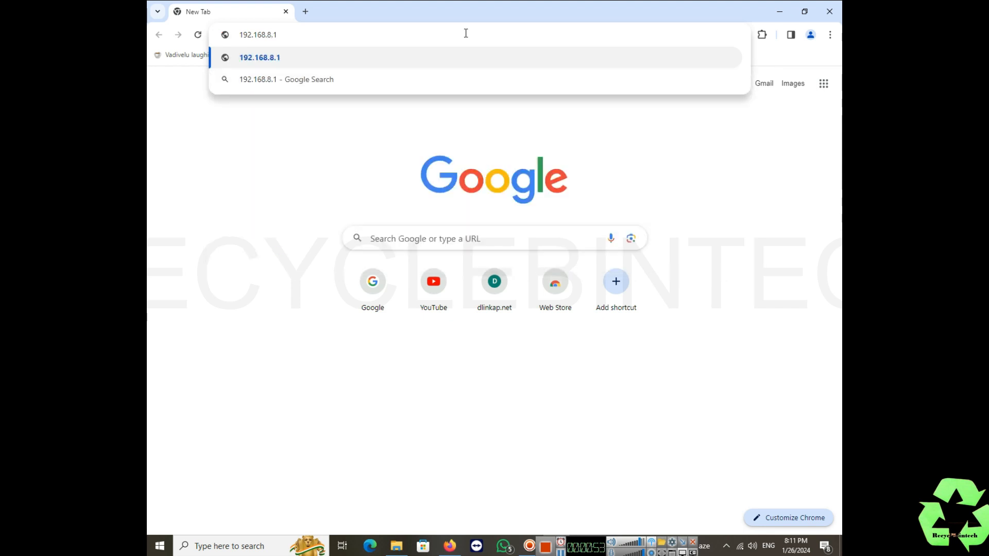
{"action": "key", "text": "Return"}
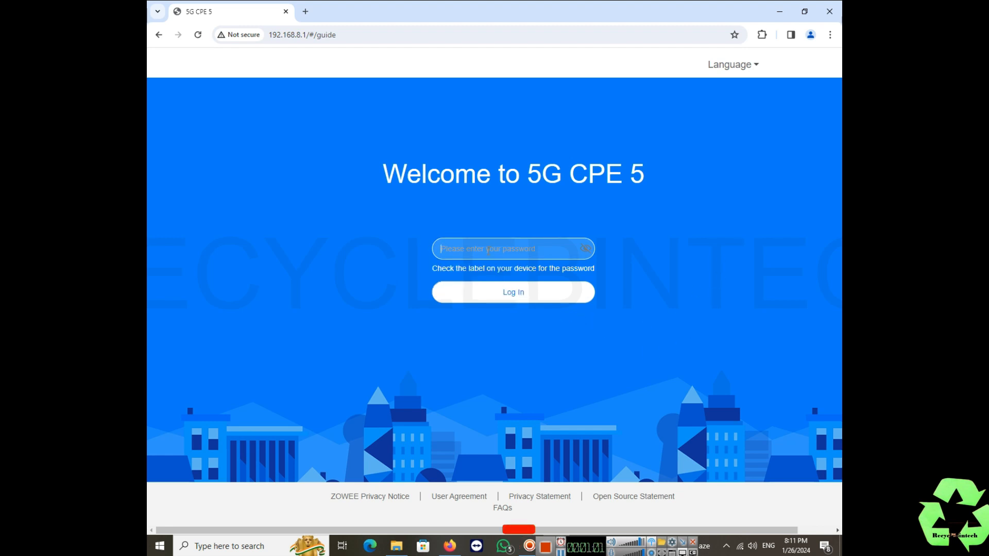
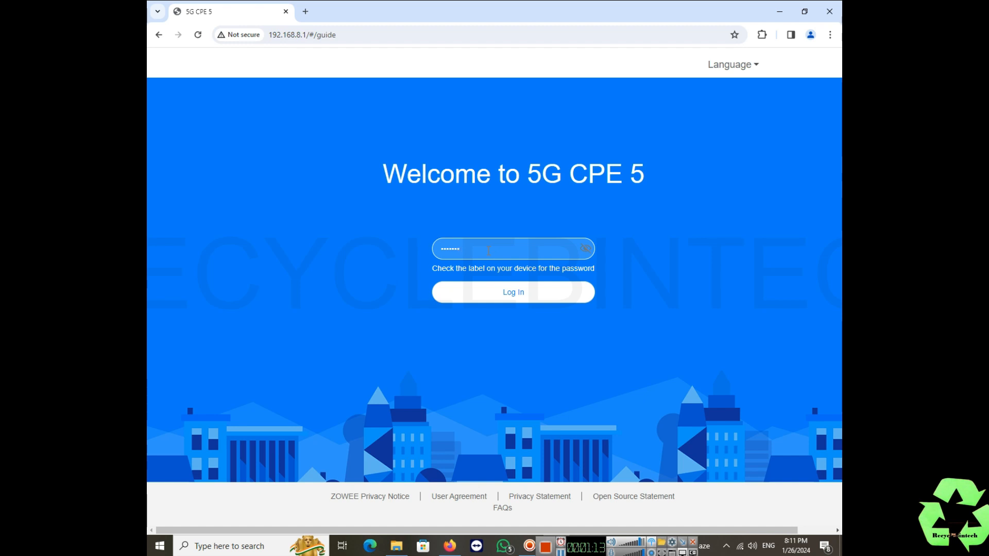
Log in to the 5G CPE 5 admin with the device password
{"action": "left_click", "coordinate": [475, 293]}
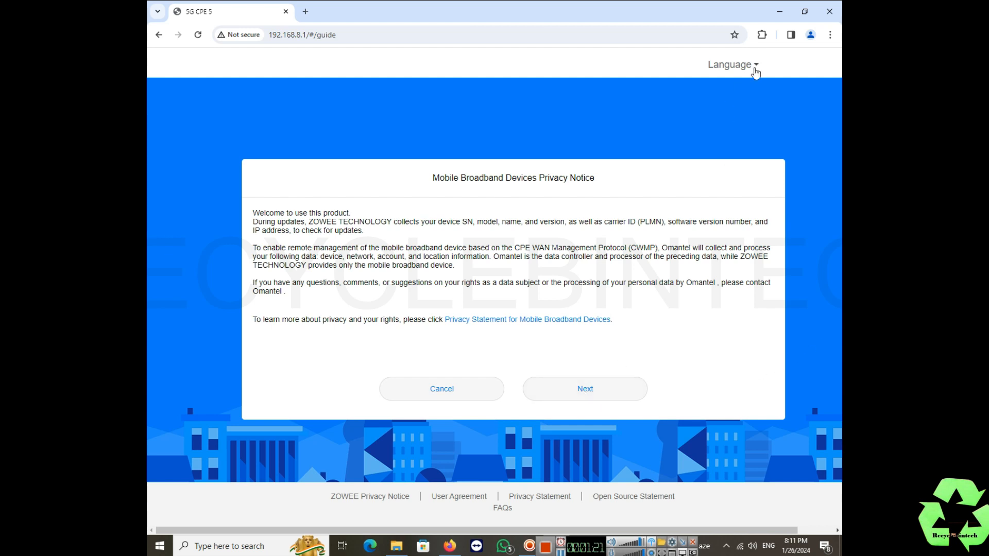
Accept the privacy notice and user agreement, and enable overnight updates
{"action": "left_click", "coordinate": [757, 65]}
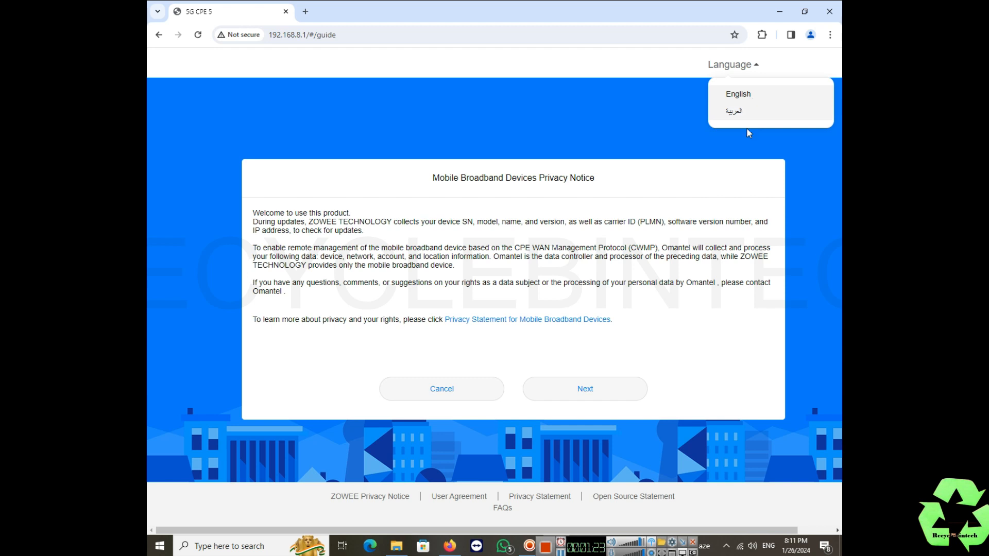
{"action": "left_click", "coordinate": [644, 130]}
{"action": "left_click", "coordinate": [596, 392]}
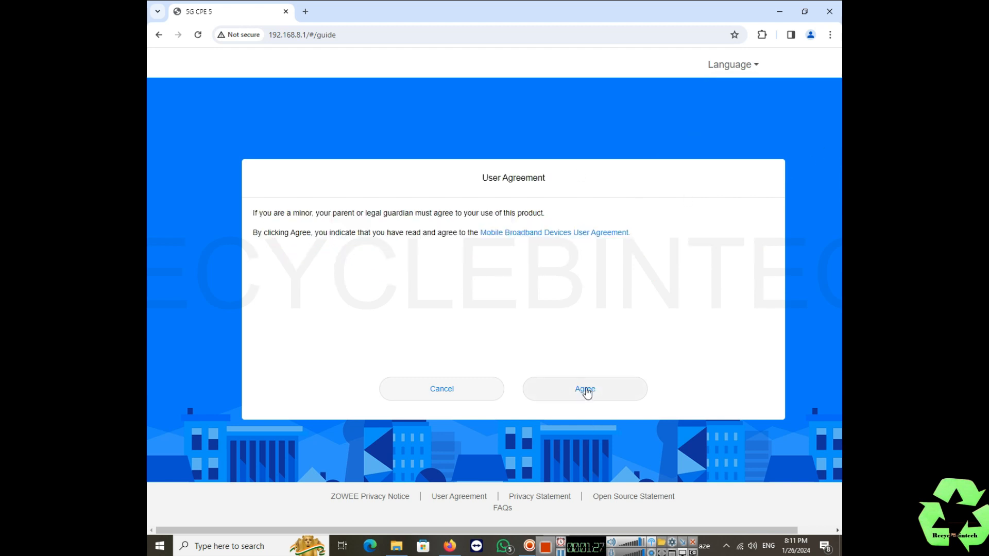
{"action": "left_click", "coordinate": [586, 392]}
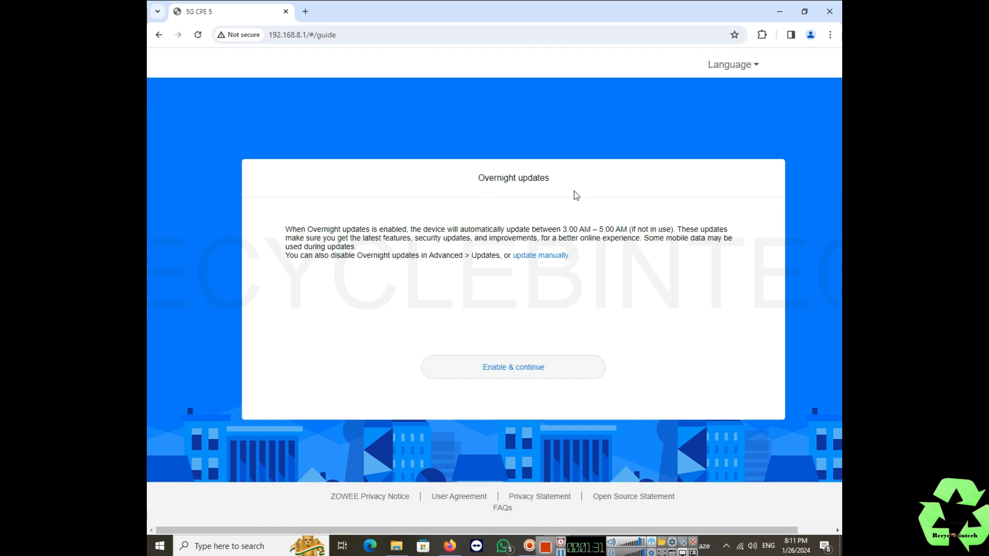
{"action": "left_click", "coordinate": [560, 370]}
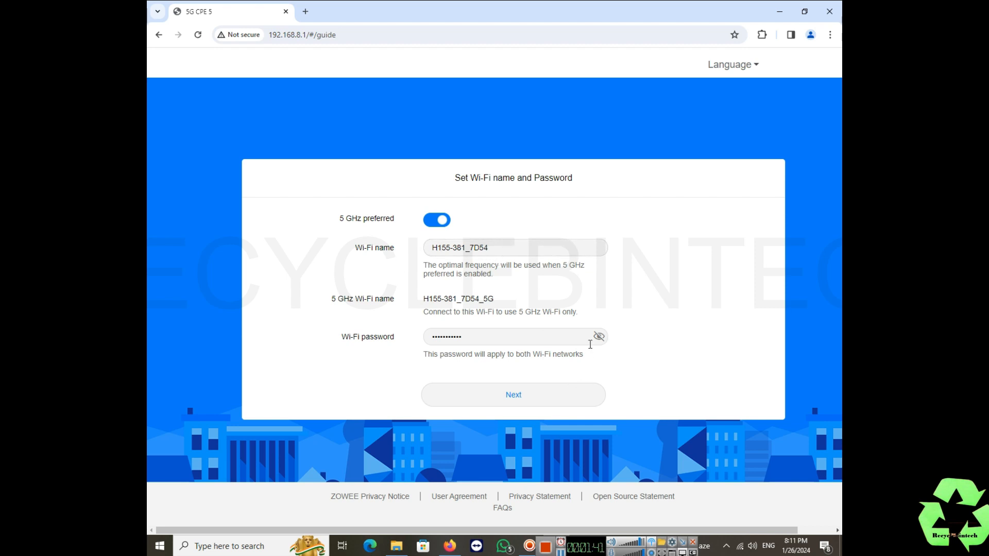
Replace the Wi-Fi name with a new one and set a new Wi-Fi password, checking it
{"action": "left_click_drag", "start_coordinate": [503, 247], "coordinate": [401, 242]}
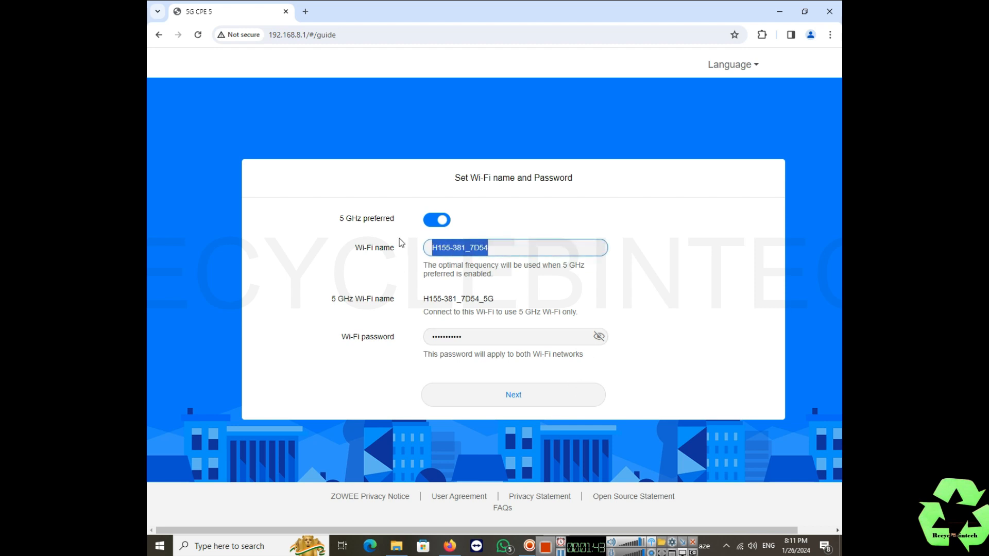
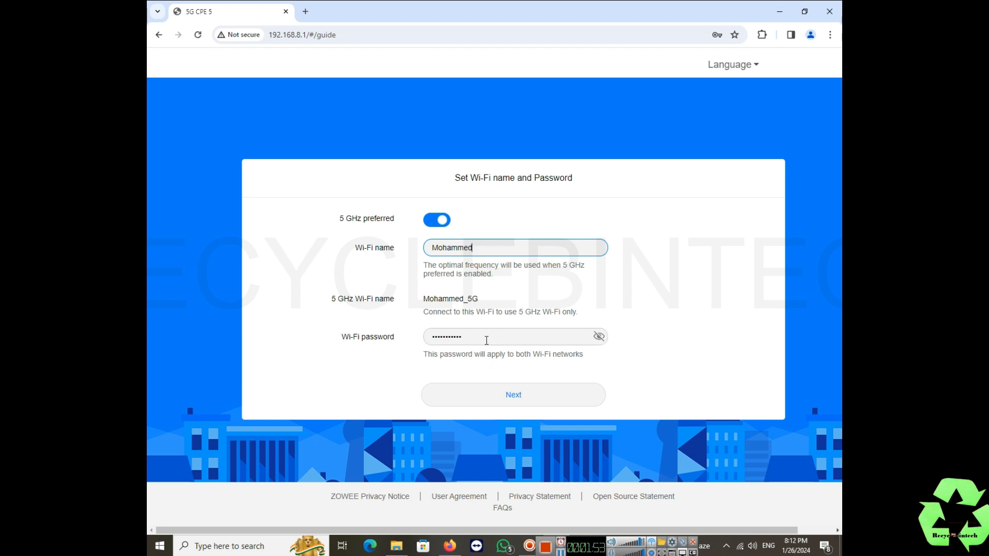
{"action": "left_click_drag", "start_coordinate": [486, 340], "coordinate": [428, 335]}
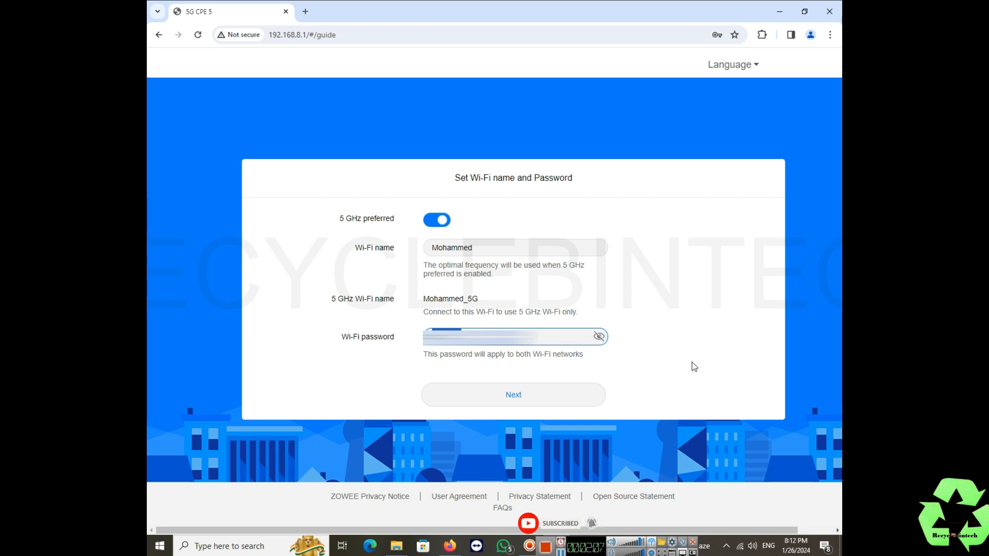
{"action": "key", "text": "BackSpace"}
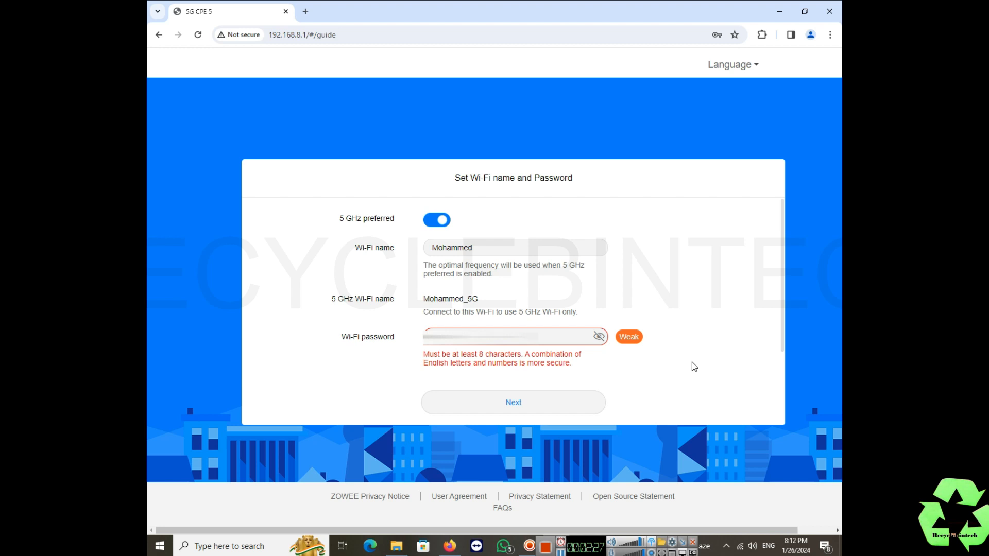
{"action": "type", "text": "8"}
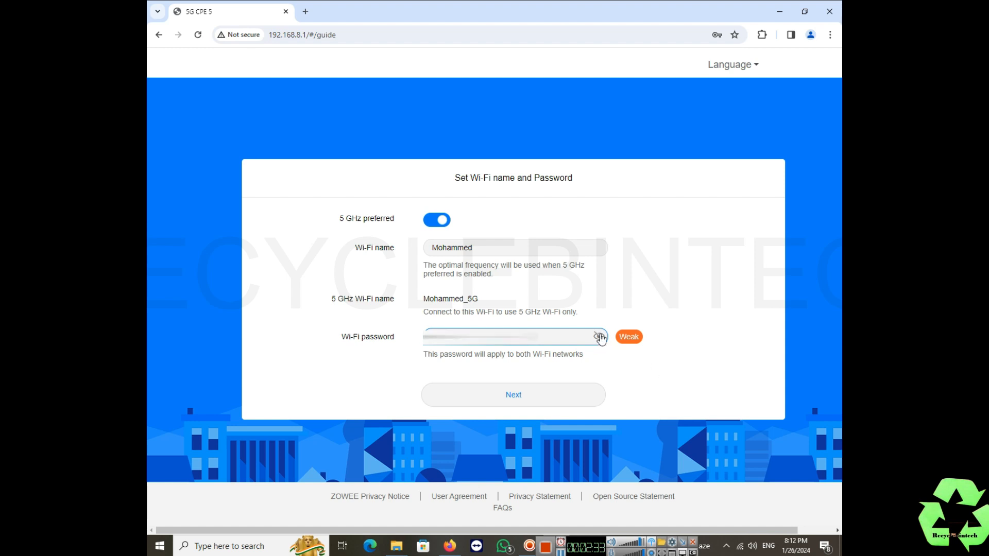
{"action": "left_click", "coordinate": [599, 337]}
{"action": "left_click", "coordinate": [598, 337]}
Recheck the new Wi-Fi password and continue to the login password page
{"action": "left_click", "coordinate": [599, 337]}
{"action": "left_click", "coordinate": [598, 340]}
{"action": "left_click", "coordinate": [550, 406]}
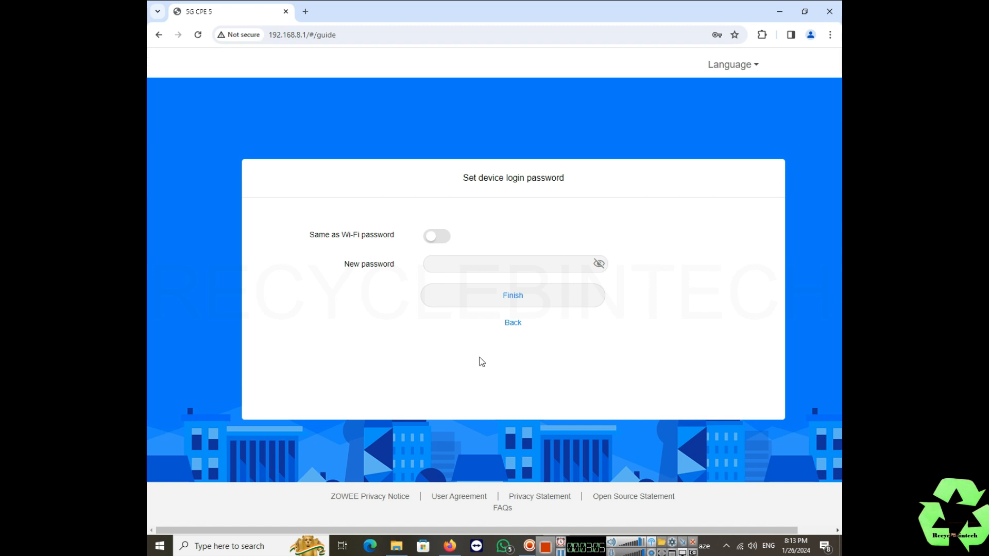
Enter a strong new device login password and finish the setup guide
{"action": "left_click", "coordinate": [470, 263]}
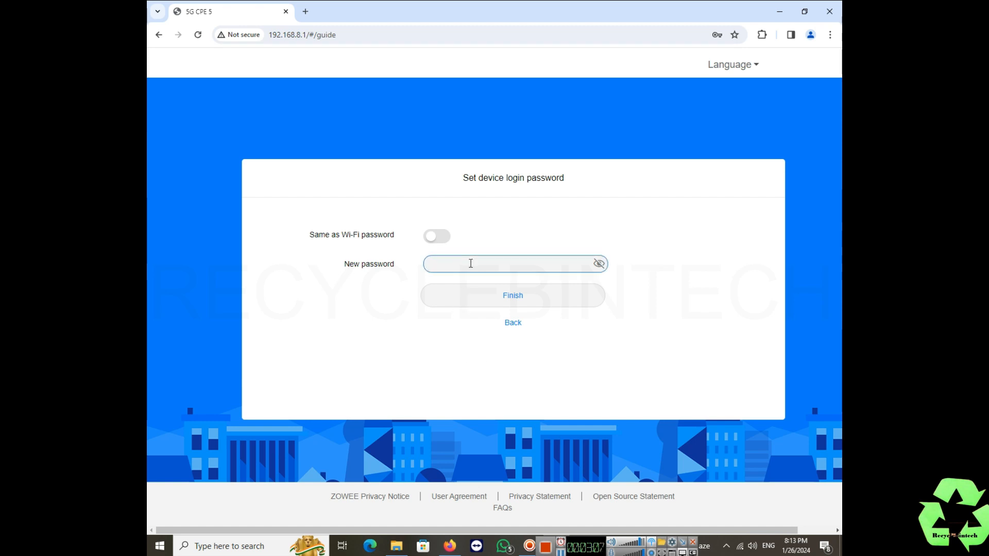
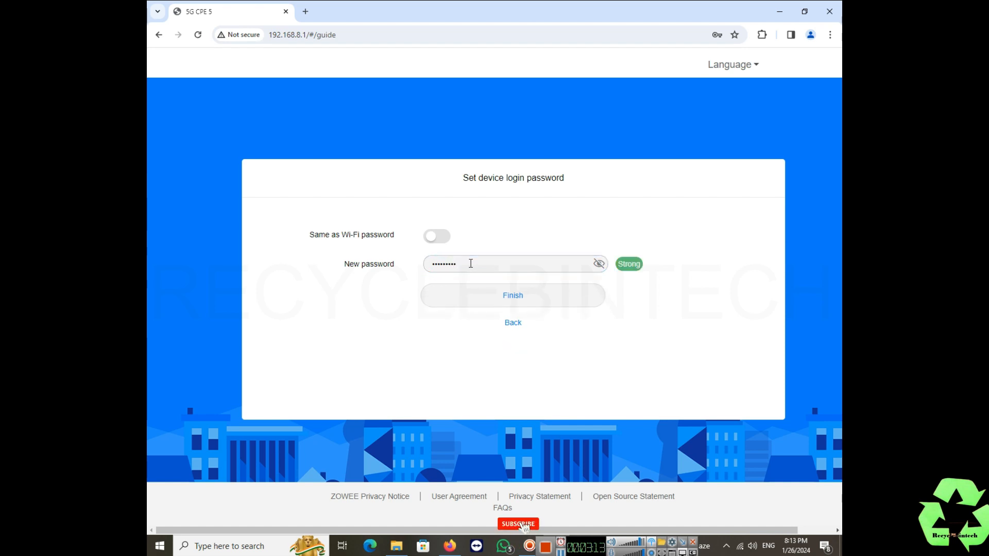
{"action": "left_click", "coordinate": [515, 297]}
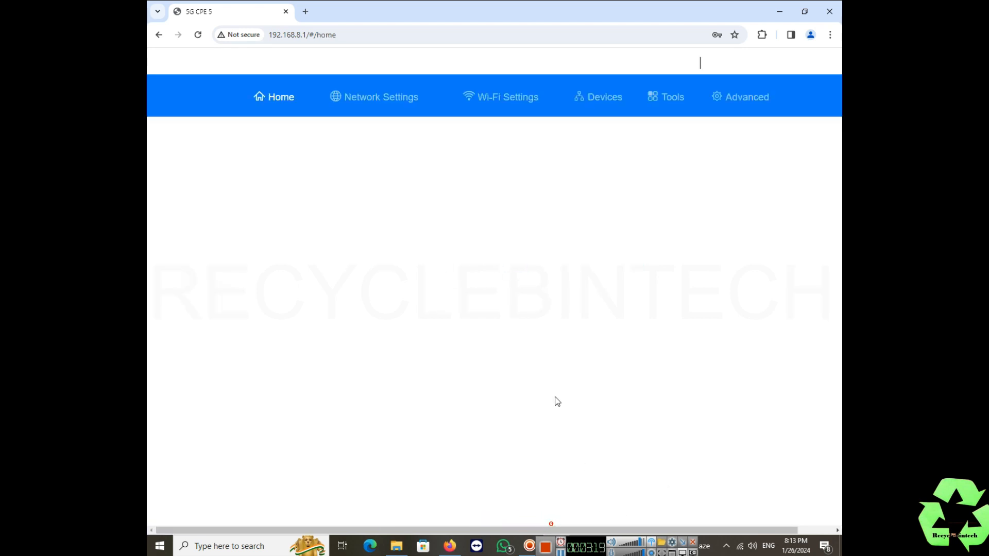
Reconnect the PC to the renamed Wi-Fi network using its new security key
{"action": "left_click", "coordinate": [740, 546]}
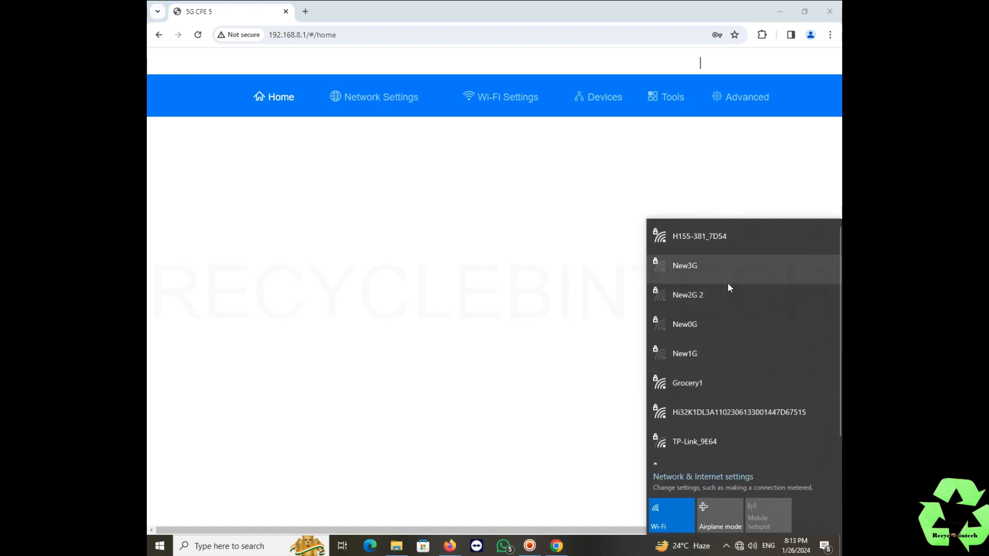
{"action": "left_click", "coordinate": [707, 267]}
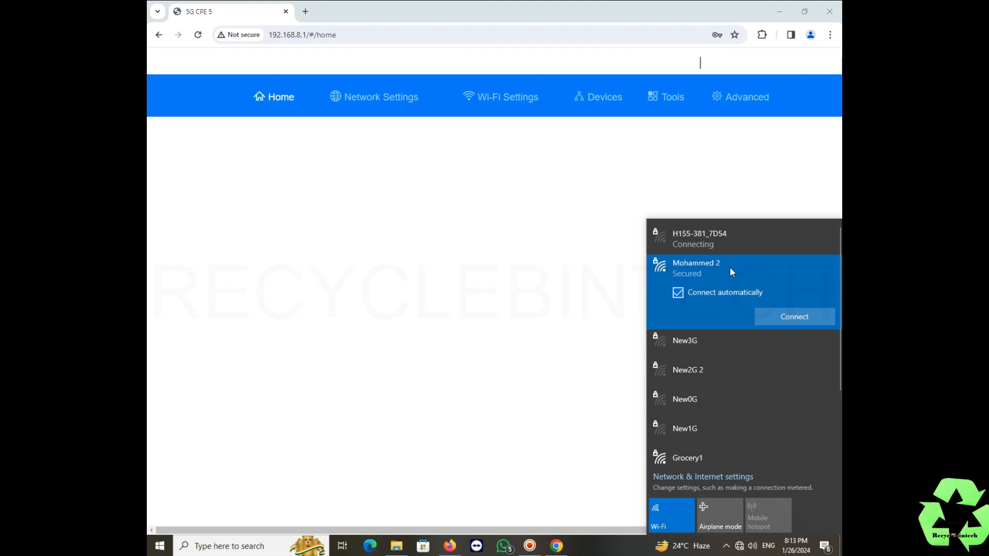
{"action": "left_click", "coordinate": [790, 322]}
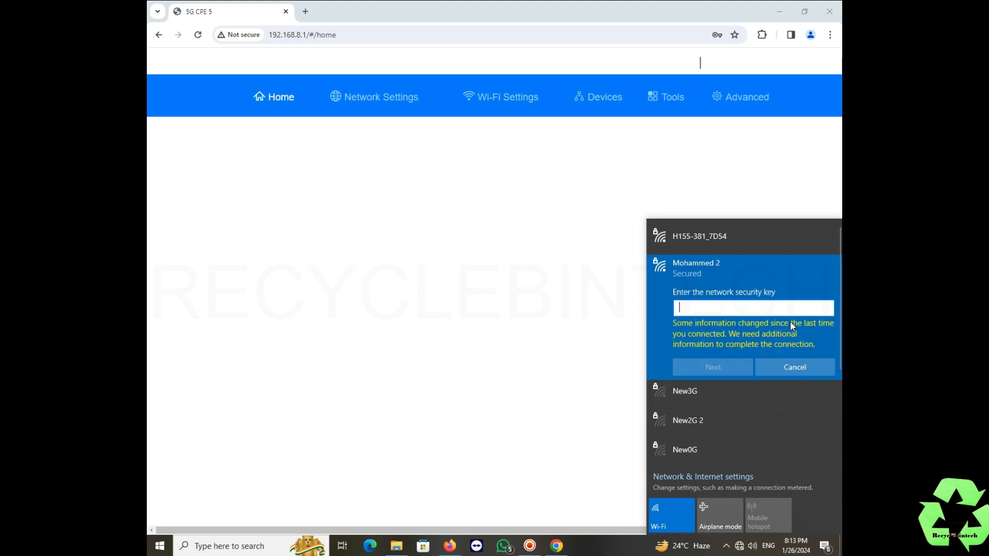
{"action": "type", "text": "••"}
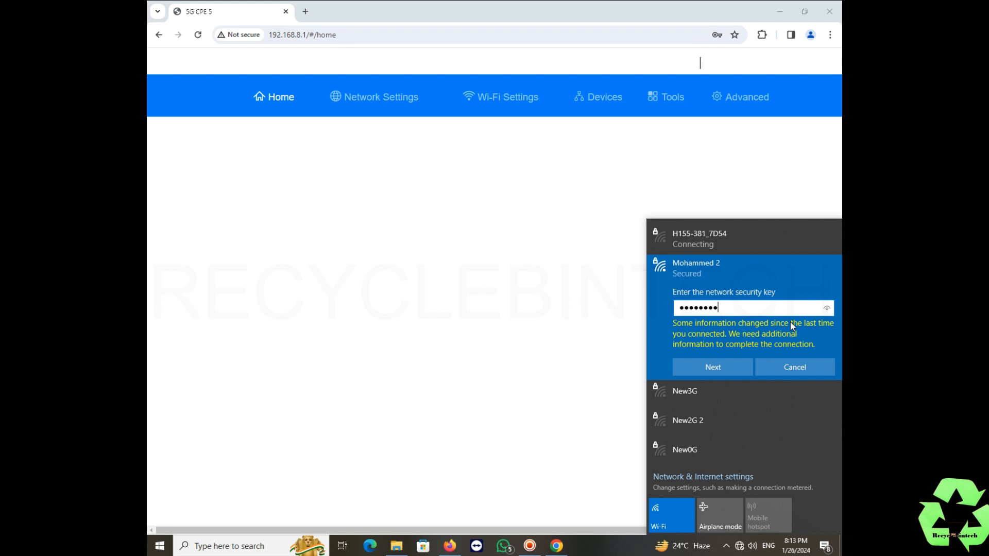
{"action": "left_click", "coordinate": [721, 369]}
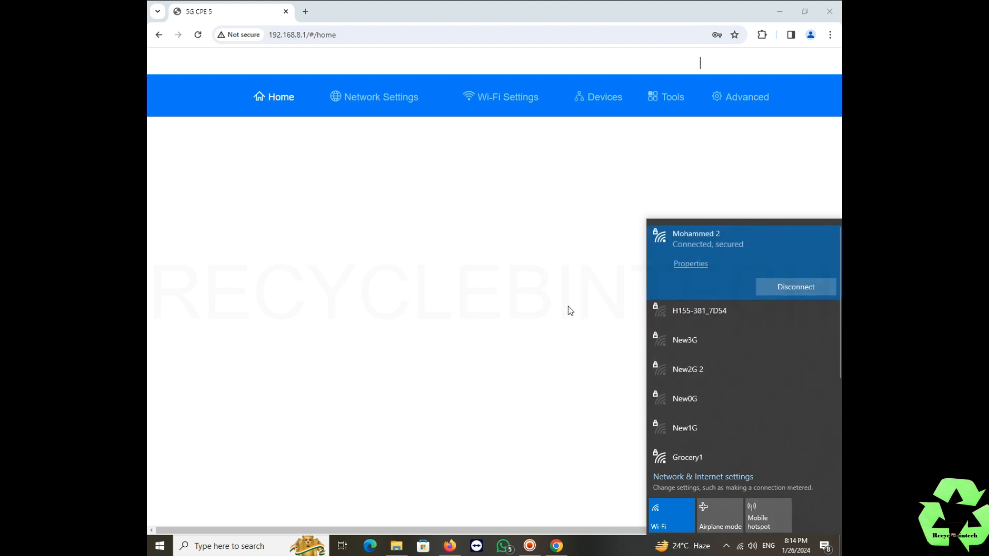
Reload the admin page and view the Mobile Network Searching settings
{"action": "left_click", "coordinate": [551, 248]}
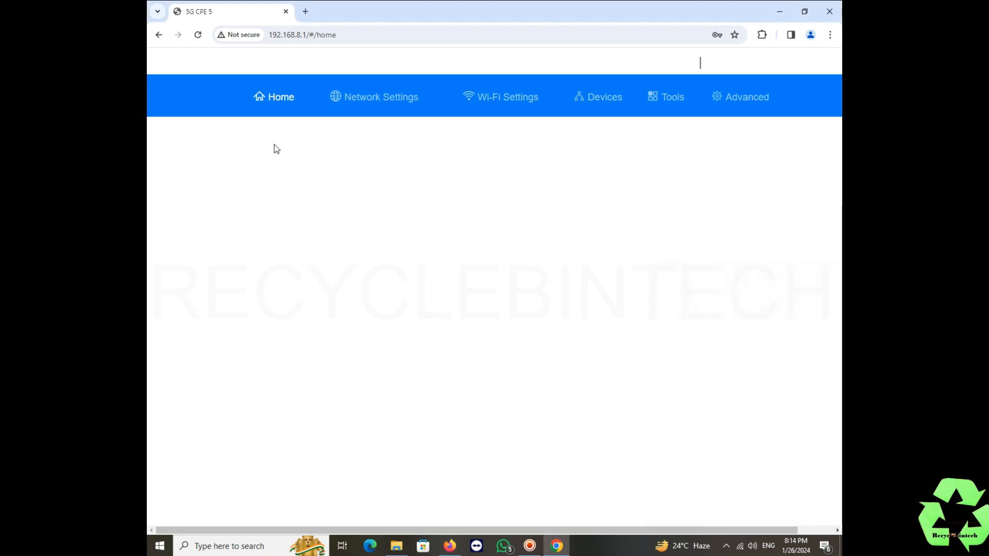
{"action": "left_click", "coordinate": [197, 35]}
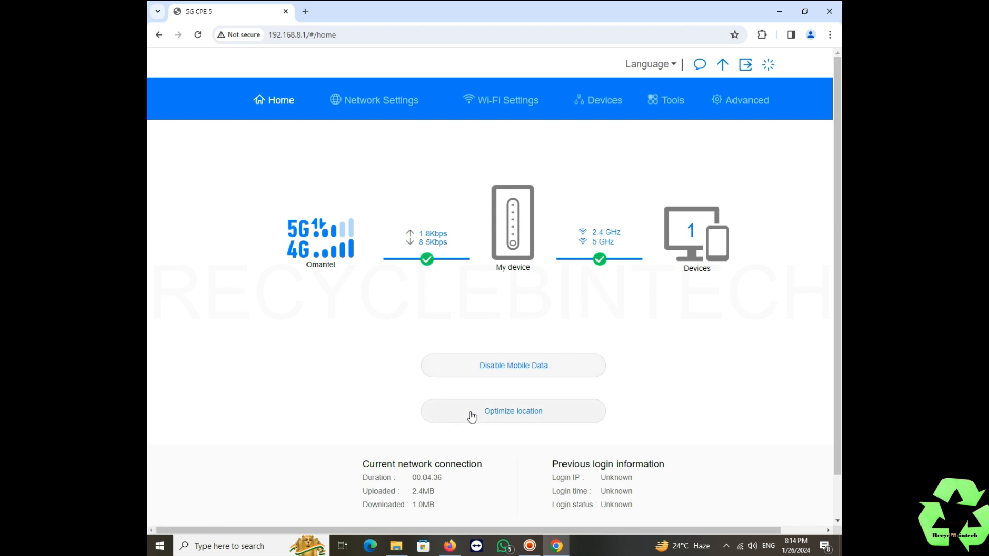
{"action": "left_click", "coordinate": [382, 108]}
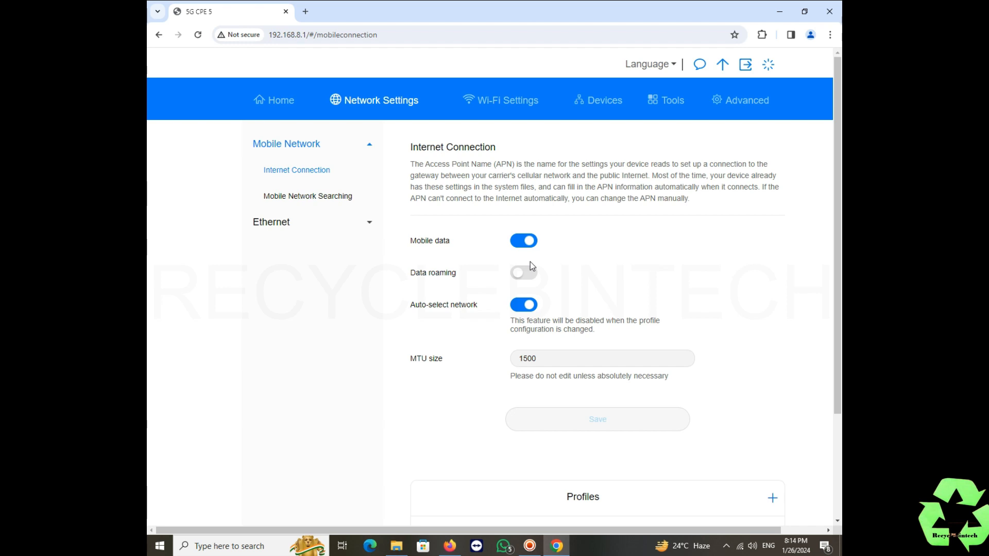
{"action": "left_click", "coordinate": [312, 199]}
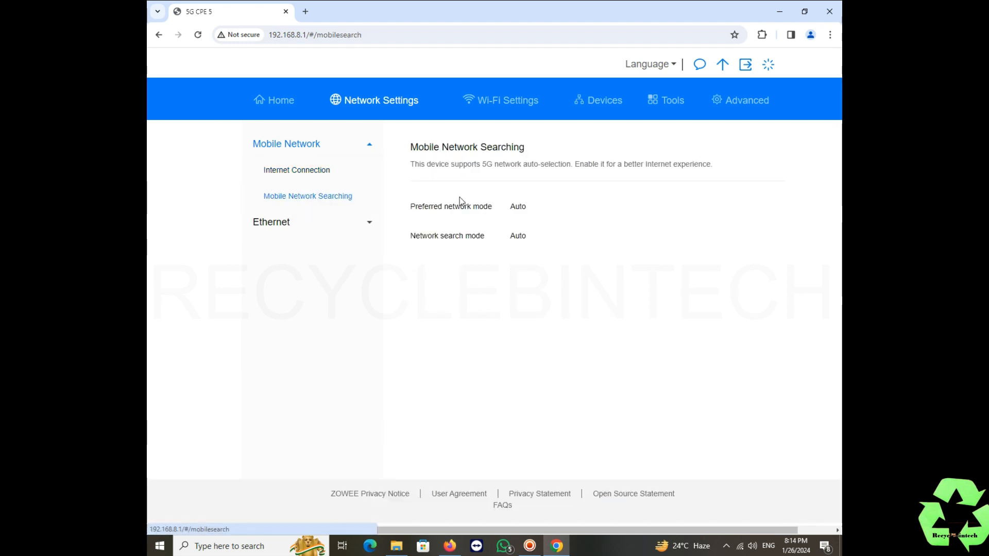
Review Ethernet settings, keeping connection mode on Auto, then view Wi-Fi basic settings
{"action": "left_click", "coordinate": [368, 226]}
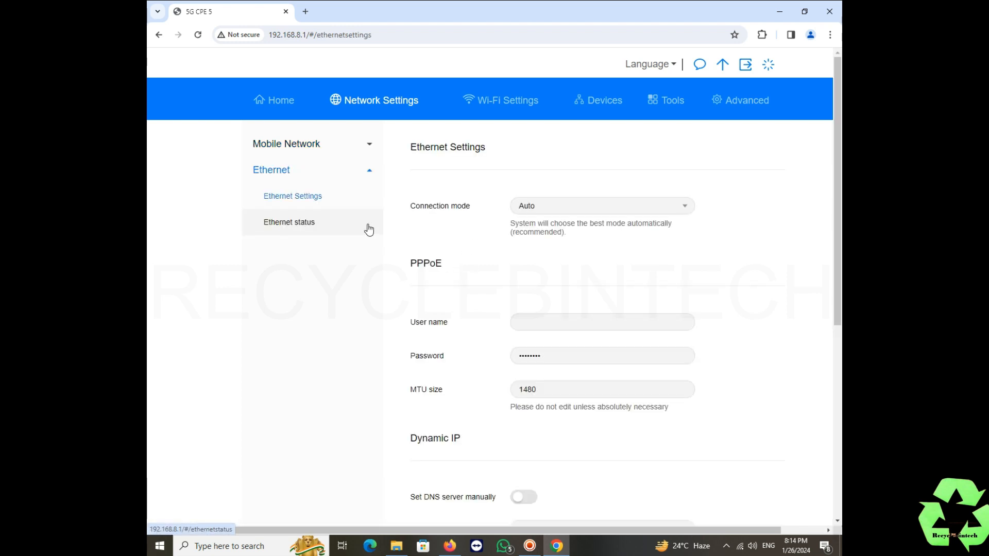
{"action": "left_click", "coordinate": [565, 211]}
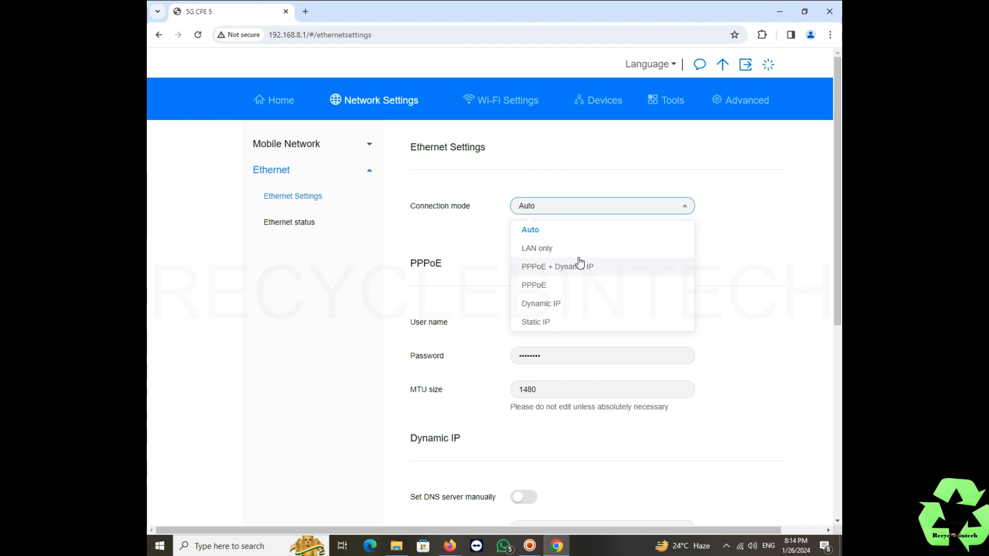
{"action": "scroll", "coordinate": [562, 303], "scroll_direction": "down", "scroll_amount": 1}
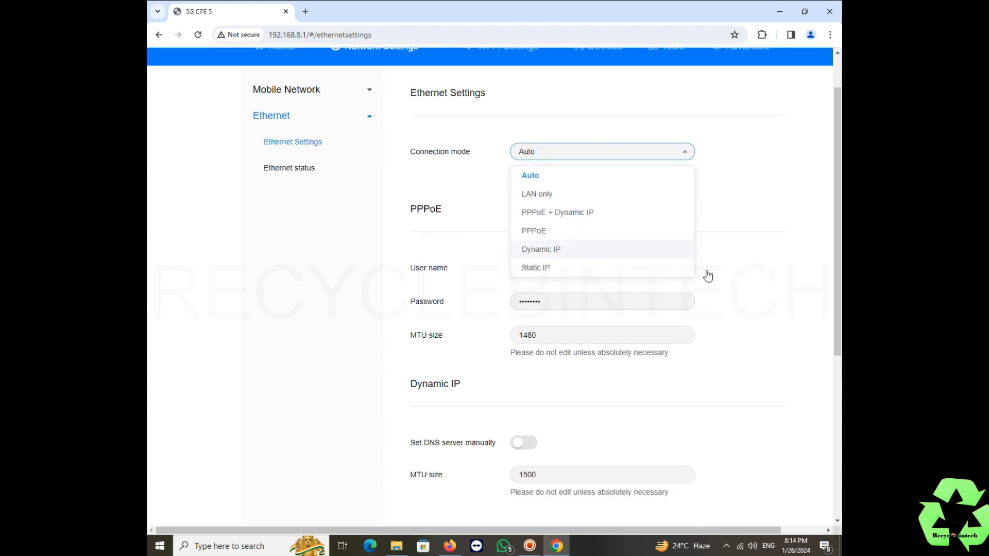
{"action": "left_click", "coordinate": [830, 286]}
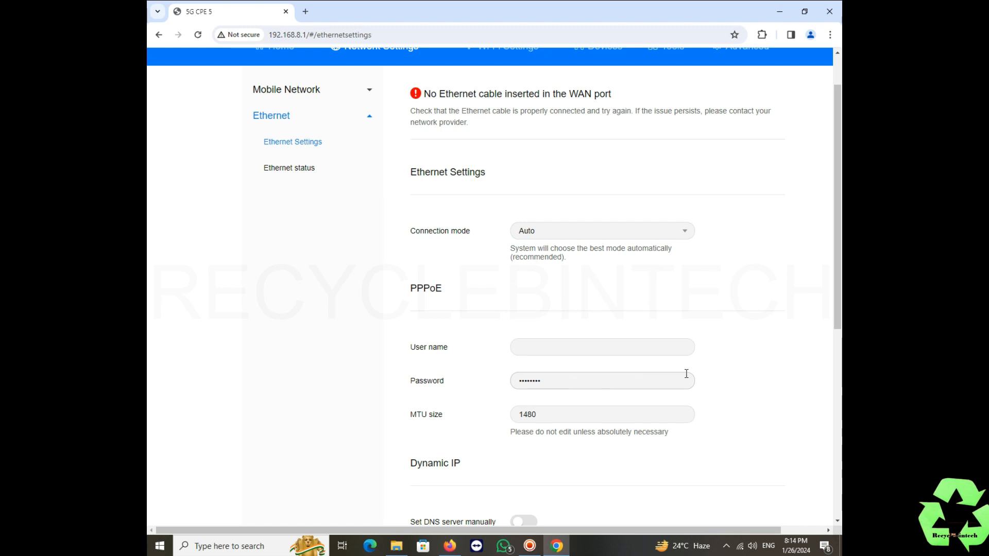
{"action": "scroll", "coordinate": [687, 373], "scroll_direction": "down", "scroll_amount": 4}
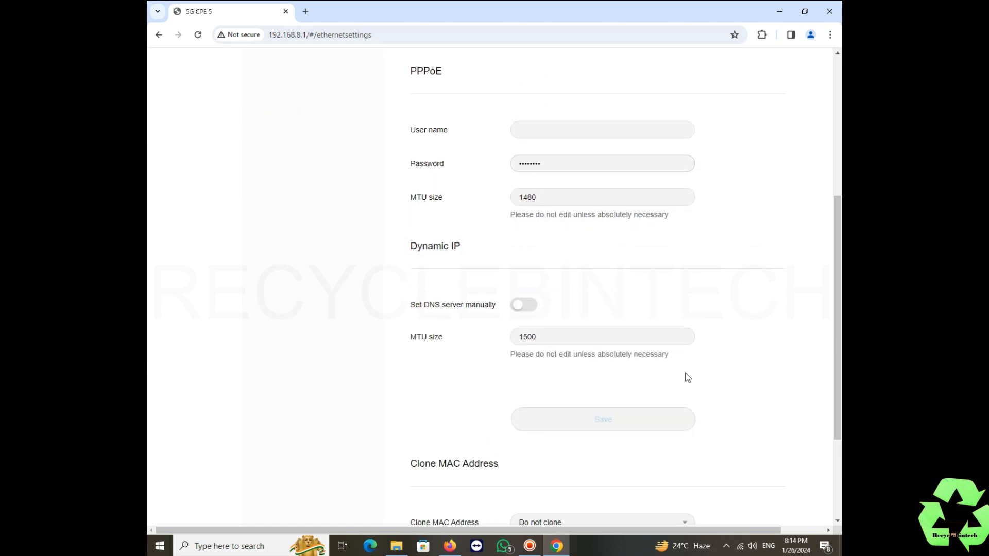
{"action": "scroll", "coordinate": [686, 375], "scroll_direction": "down", "scroll_amount": 2}
{"action": "scroll", "coordinate": [685, 376], "scroll_direction": "up", "scroll_amount": 8}
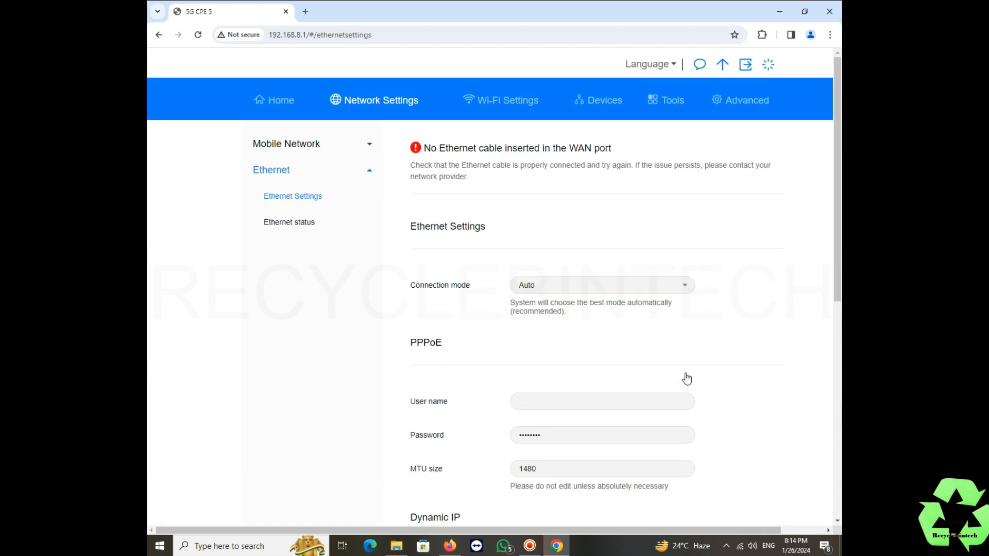
{"action": "left_click", "coordinate": [480, 99]}
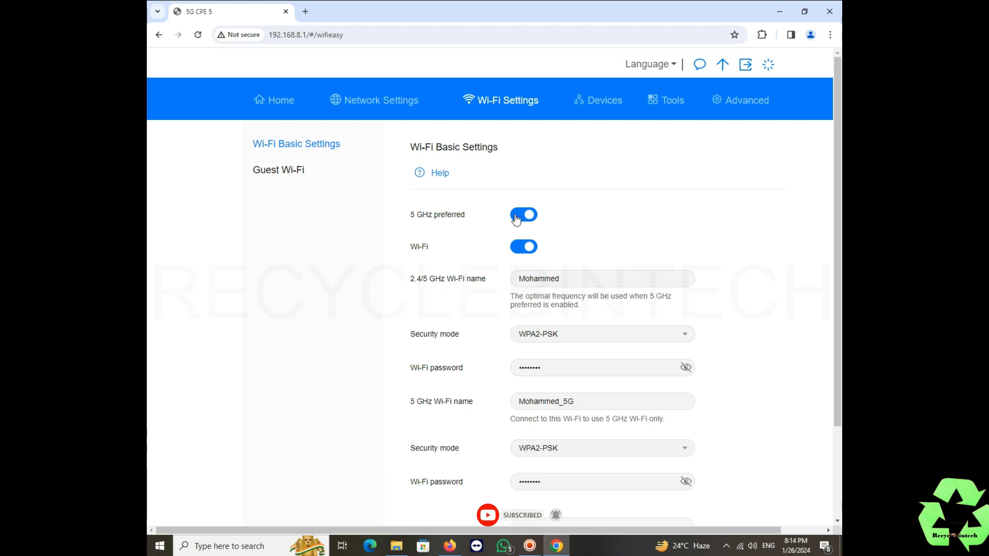
{"action": "scroll", "coordinate": [635, 278], "scroll_direction": "down", "scroll_amount": 3}
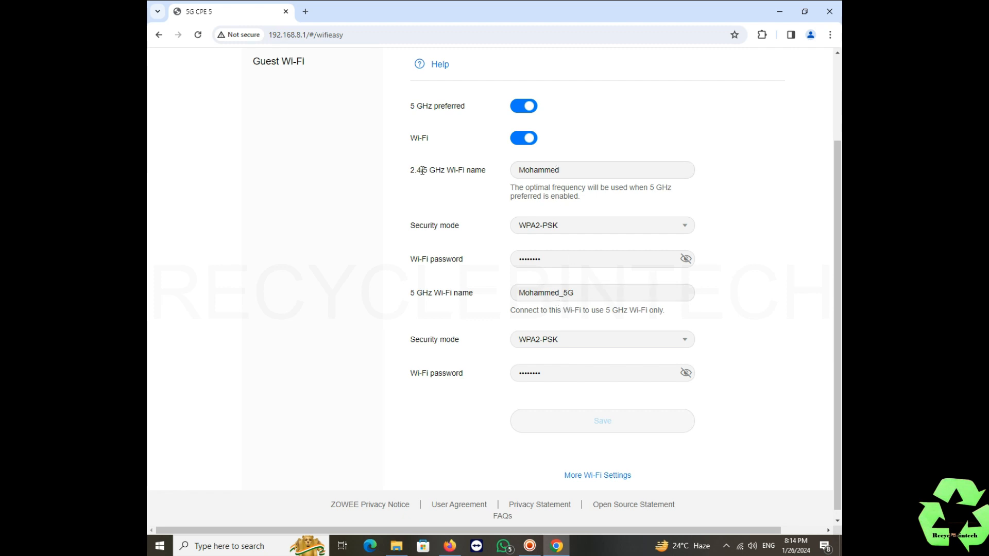
{"action": "left_click_drag", "start_coordinate": [422, 170], "coordinate": [402, 173]}
{"action": "left_click", "coordinate": [581, 165]}
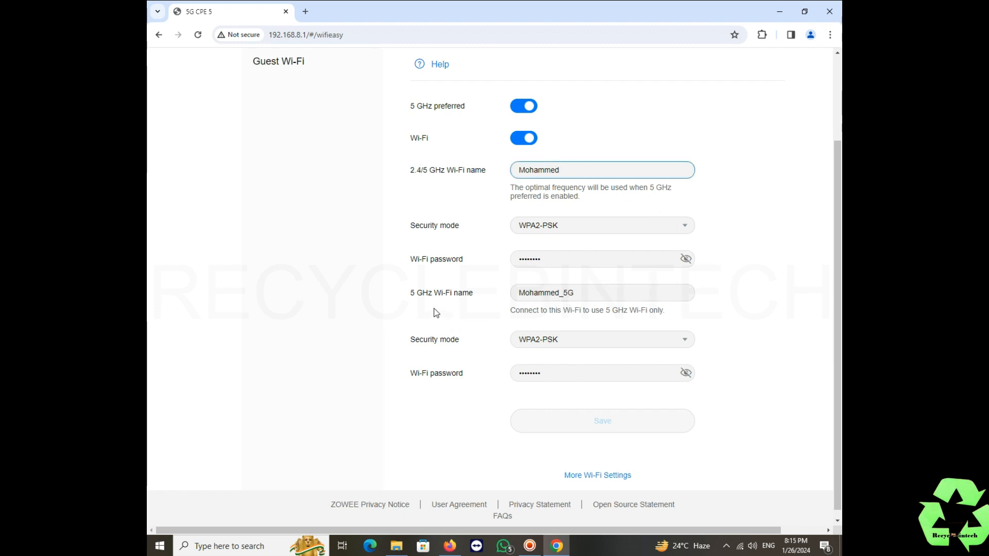
{"action": "left_click_drag", "start_coordinate": [420, 293], "coordinate": [537, 307]}
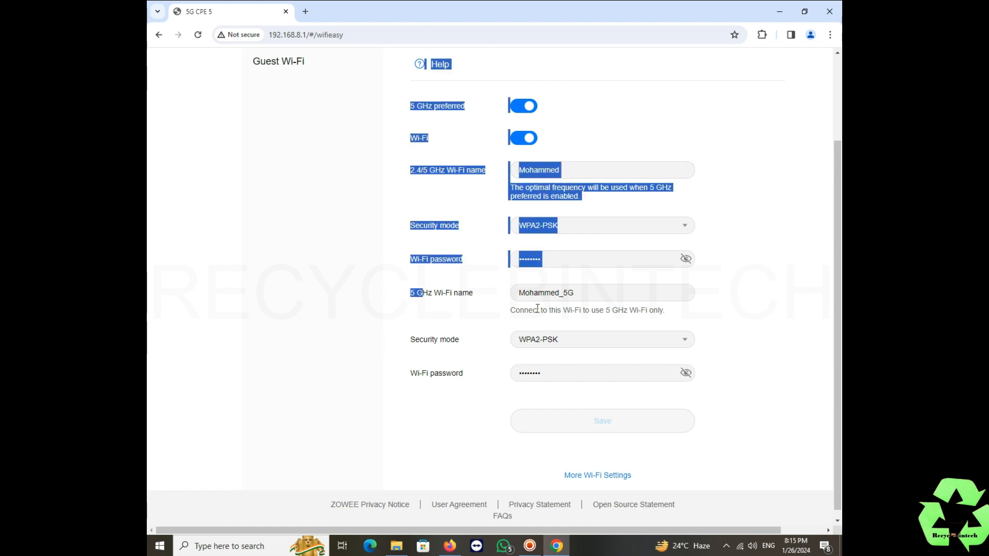
{"action": "left_click", "coordinate": [582, 297]}
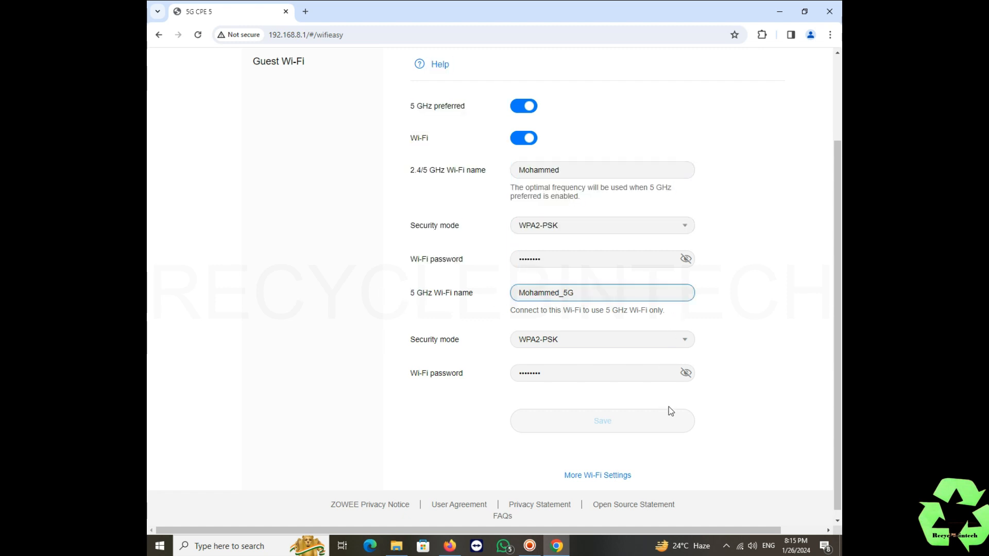
{"action": "scroll", "coordinate": [730, 392], "scroll_direction": "up", "scroll_amount": 3}
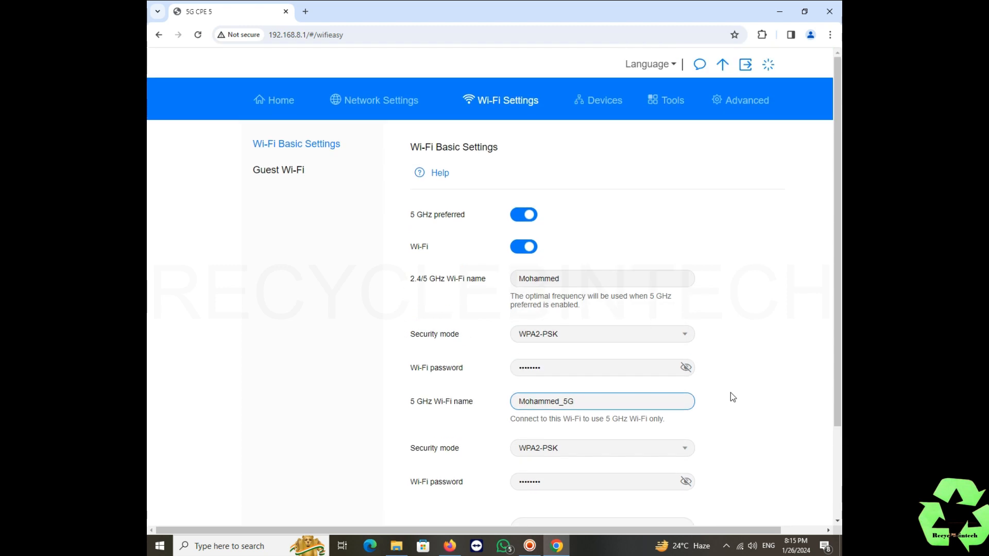
{"action": "scroll", "coordinate": [730, 392], "scroll_direction": "down", "scroll_amount": 3}
{"action": "left_click", "coordinate": [687, 364]}
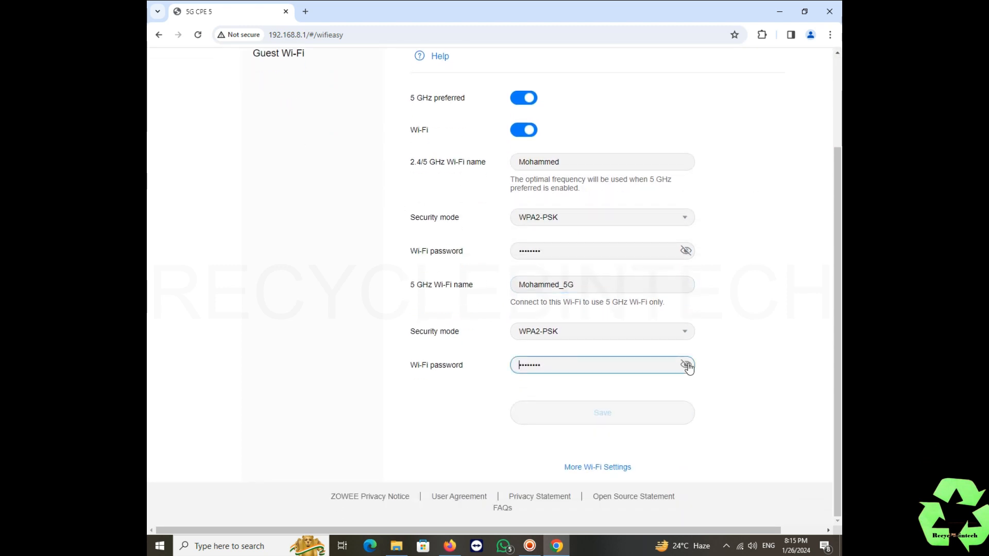
{"action": "left_click", "coordinate": [744, 347]}
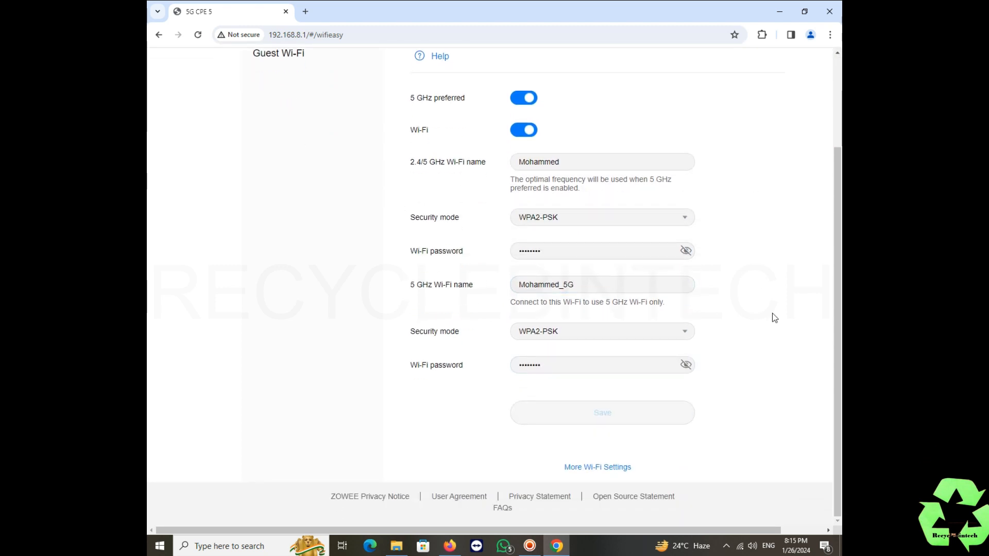
{"action": "scroll", "coordinate": [769, 314], "scroll_direction": "up", "scroll_amount": 3}
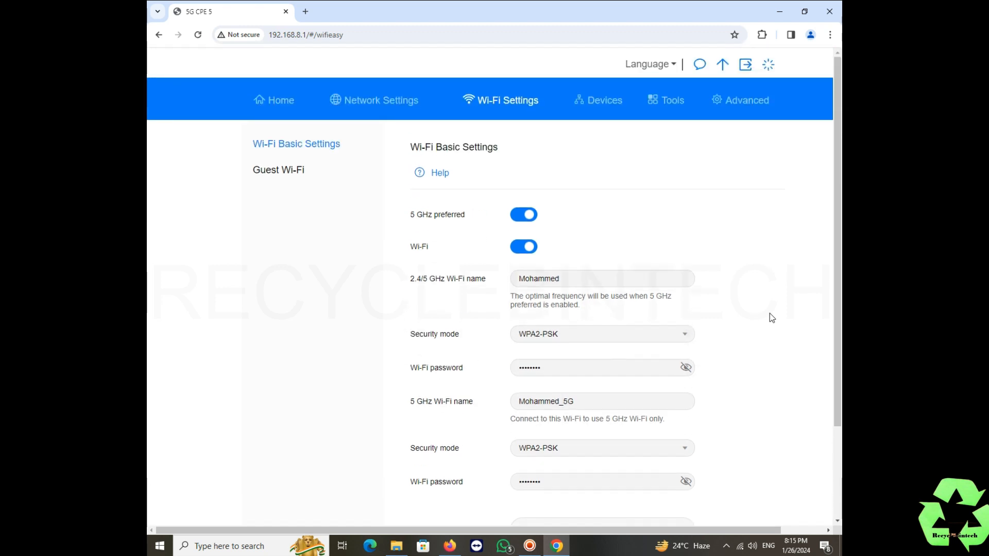
Look over online devices, SMS settings and data usage statistics, ending on Parental Control
{"action": "left_click", "coordinate": [603, 101]}
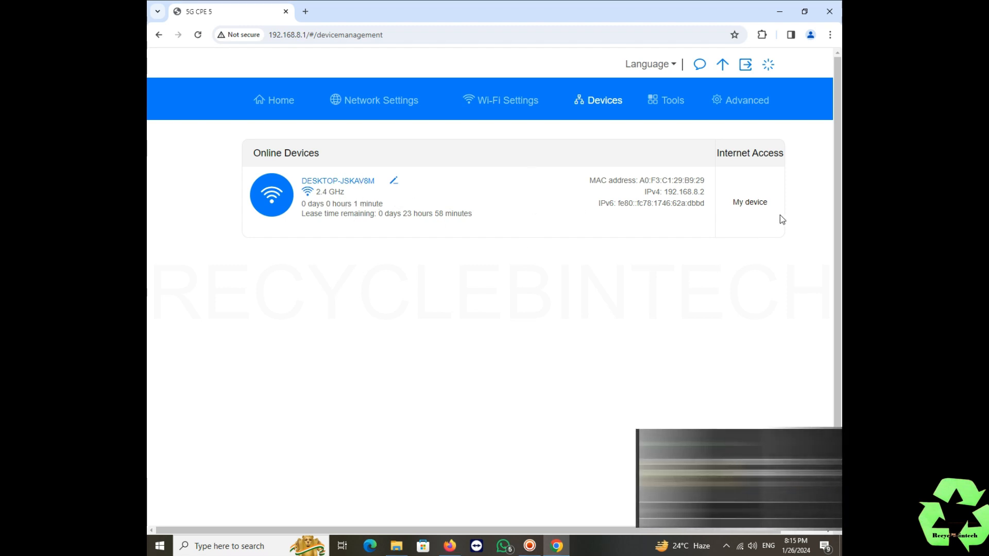
{"action": "left_click", "coordinate": [668, 109]}
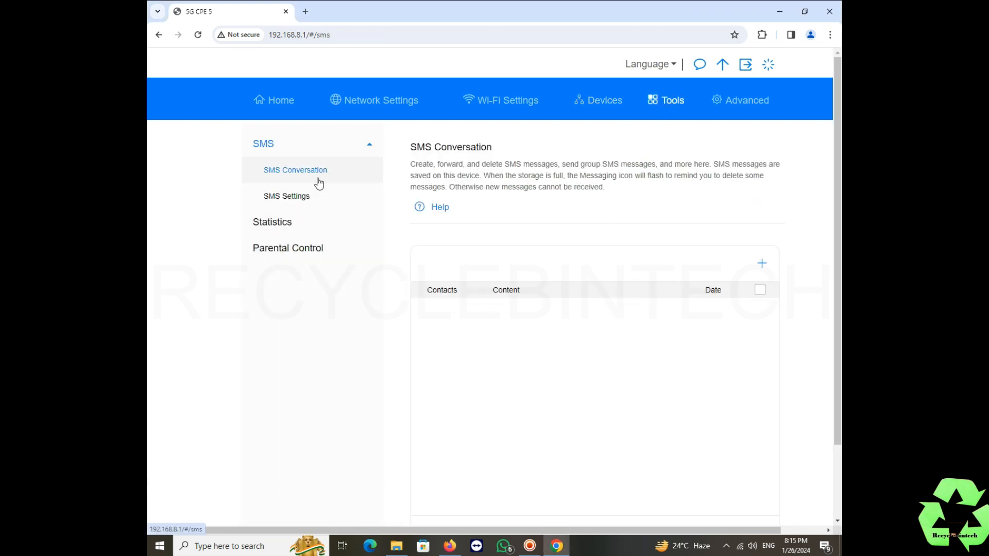
{"action": "left_click", "coordinate": [311, 202]}
{"action": "left_click", "coordinate": [301, 230]}
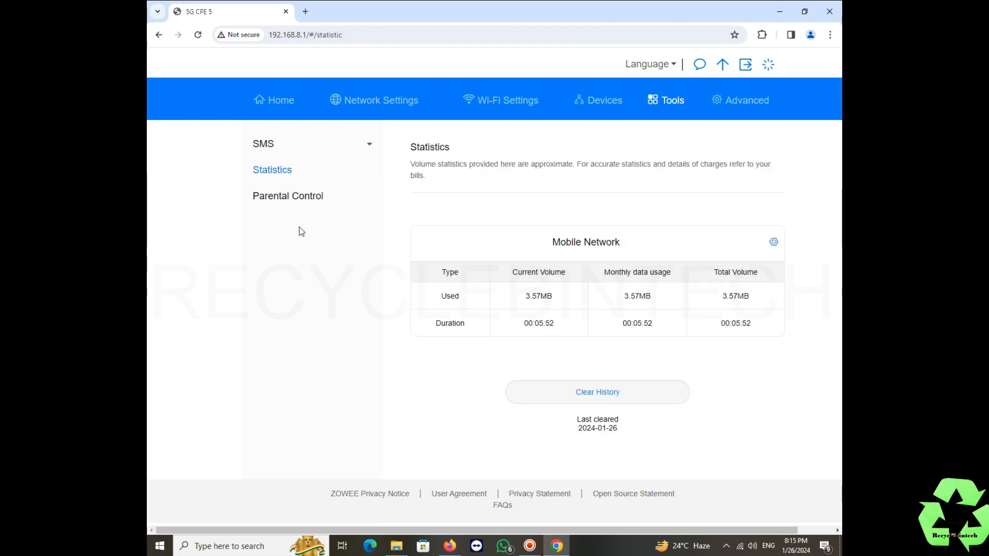
{"action": "left_click", "coordinate": [300, 200]}
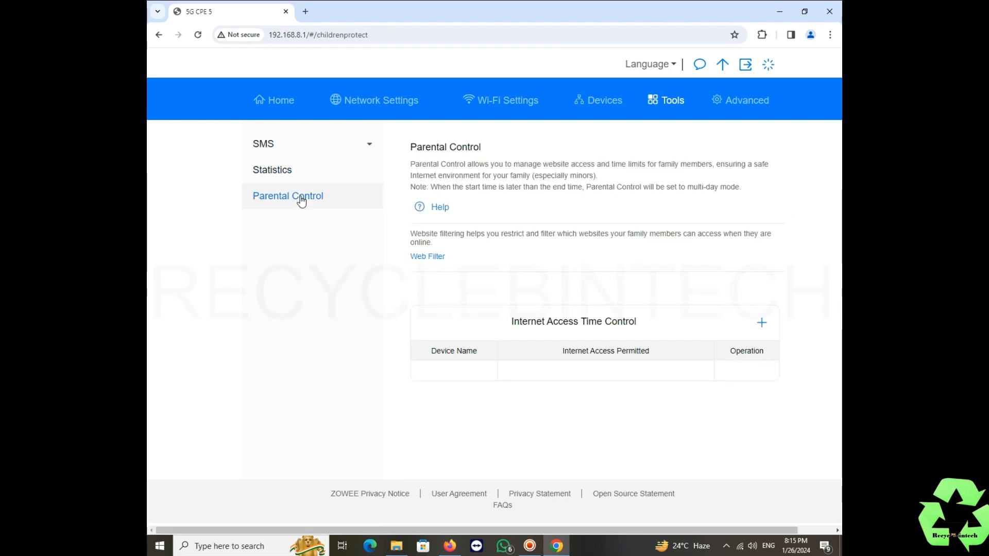
Discard a started internet access time rule unsaved and switch to Advanced Wi-Fi settings
{"action": "left_click", "coordinate": [761, 323]}
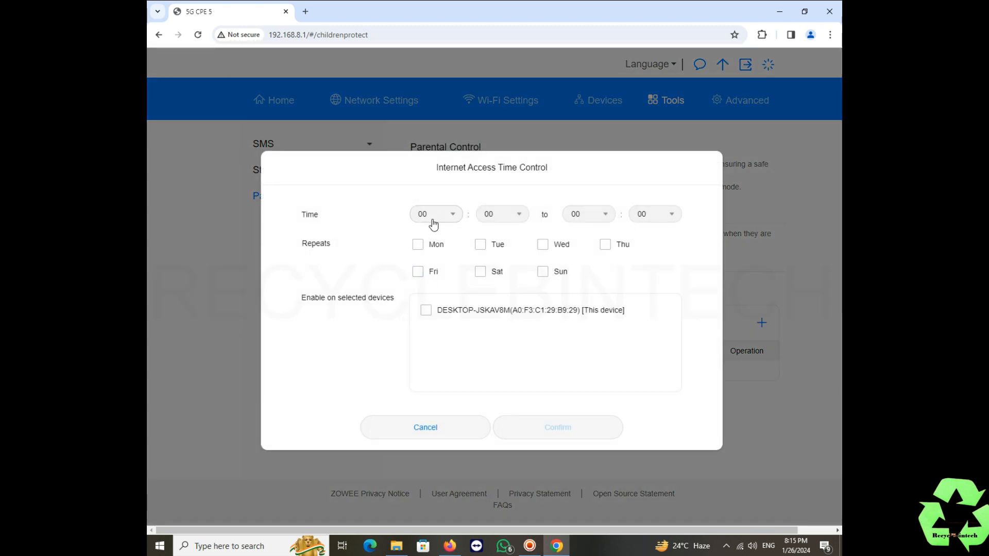
{"action": "left_click", "coordinate": [418, 247]}
{"action": "left_click", "coordinate": [417, 247]}
{"action": "left_click", "coordinate": [440, 440]}
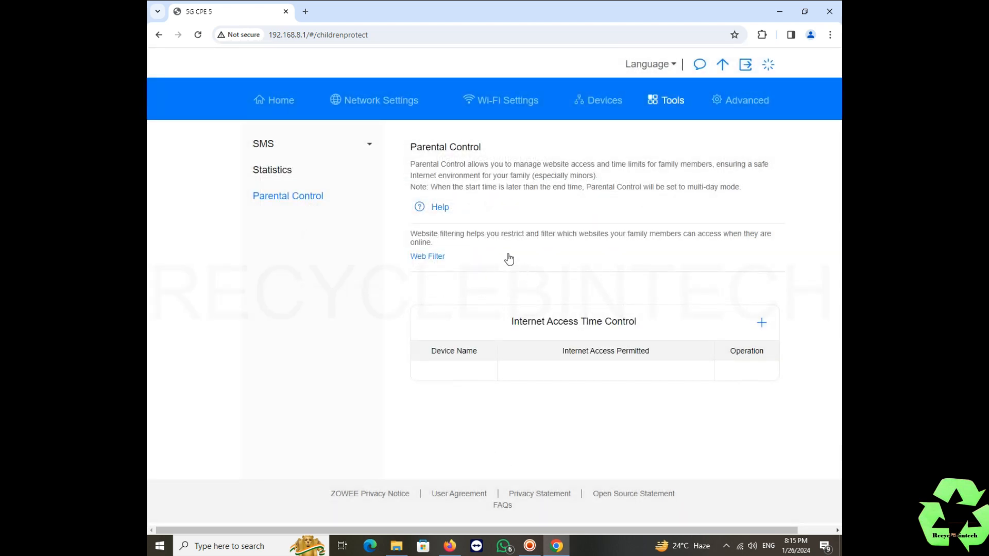
{"action": "left_click", "coordinate": [730, 103]}
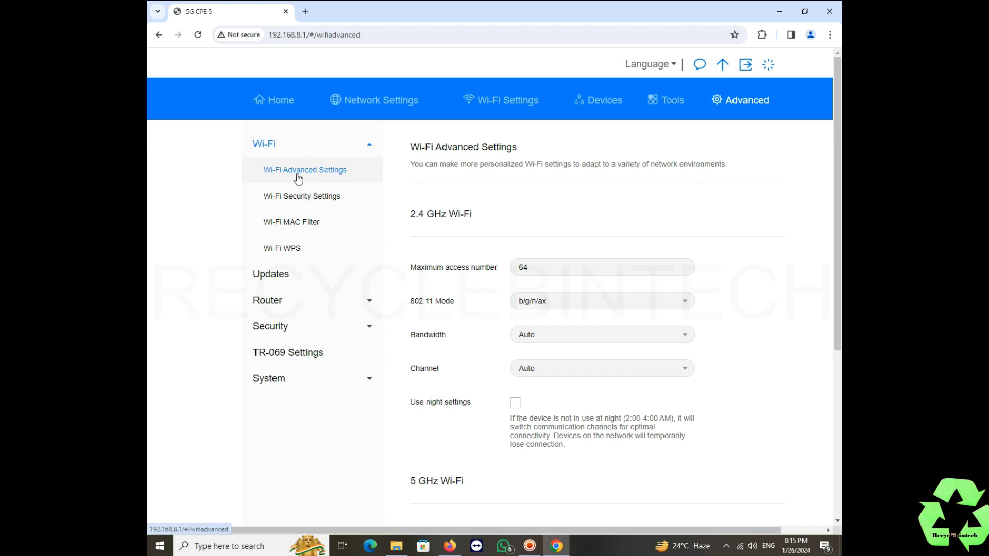
Check both bands use WPA2-PSK, then show the Wi-Fi MAC Filter page with the filter off
{"action": "left_click", "coordinate": [294, 204]}
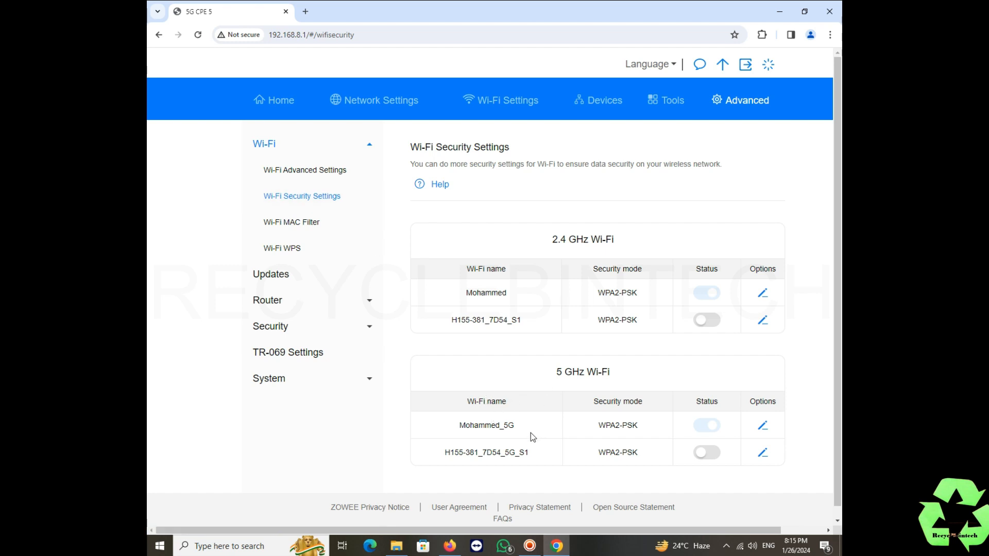
{"action": "scroll", "coordinate": [531, 433], "scroll_direction": "down", "scroll_amount": 1}
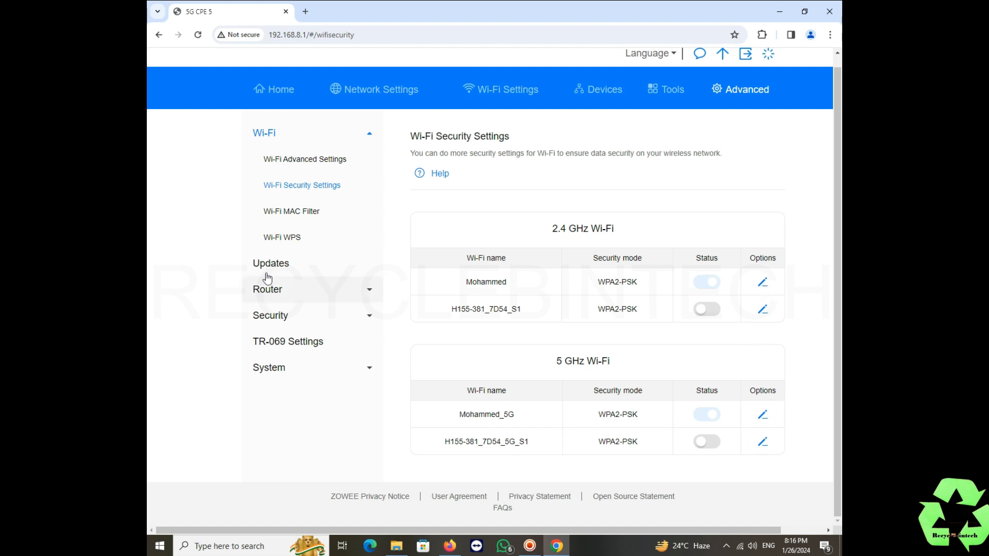
{"action": "left_click", "coordinate": [283, 213]}
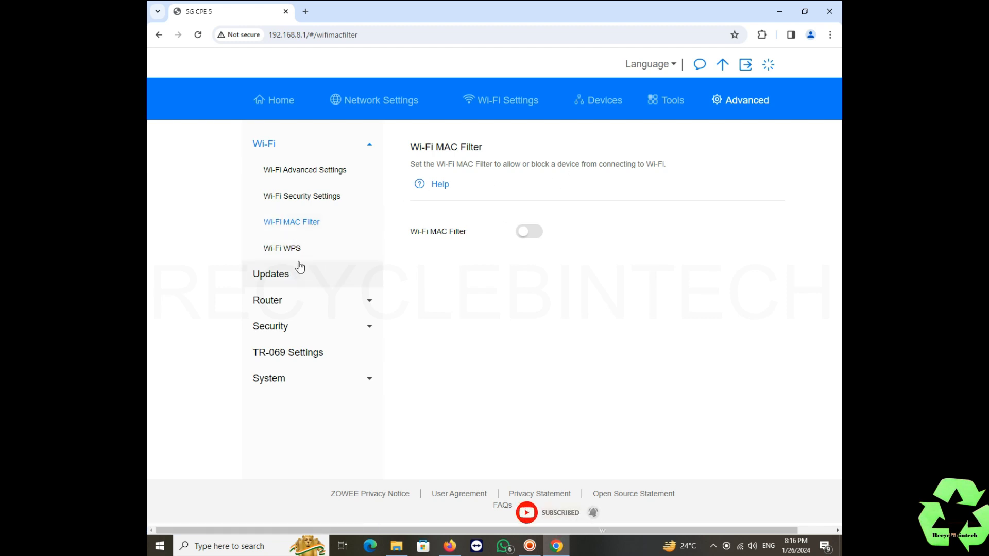
{"action": "left_click", "coordinate": [535, 234]}
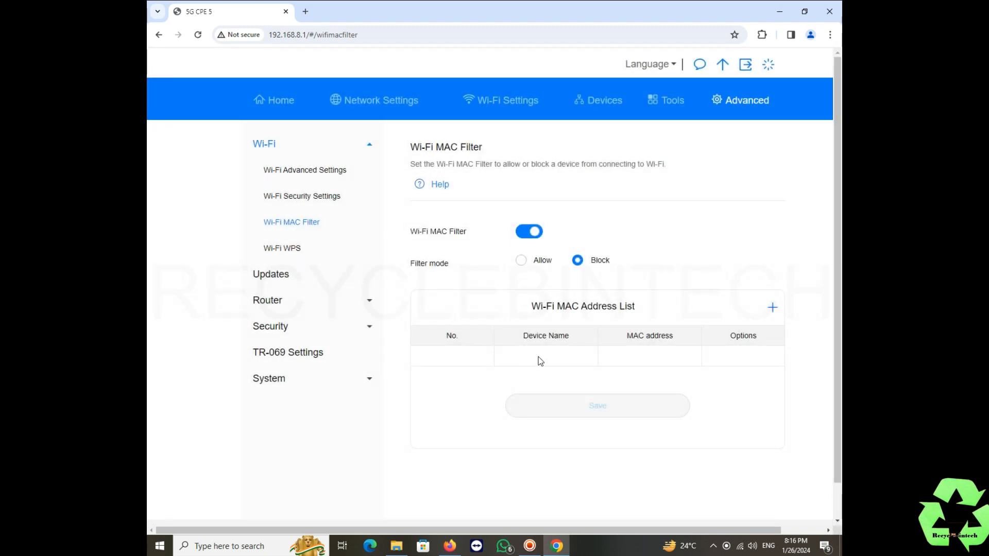
{"action": "left_click", "coordinate": [772, 308]}
{"action": "left_click", "coordinate": [523, 245]}
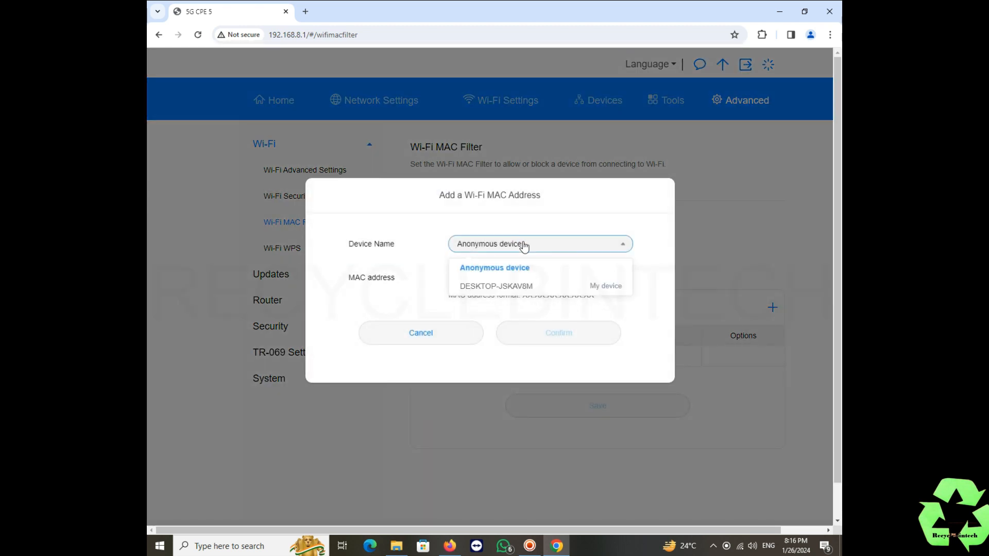
{"action": "left_click", "coordinate": [671, 218]}
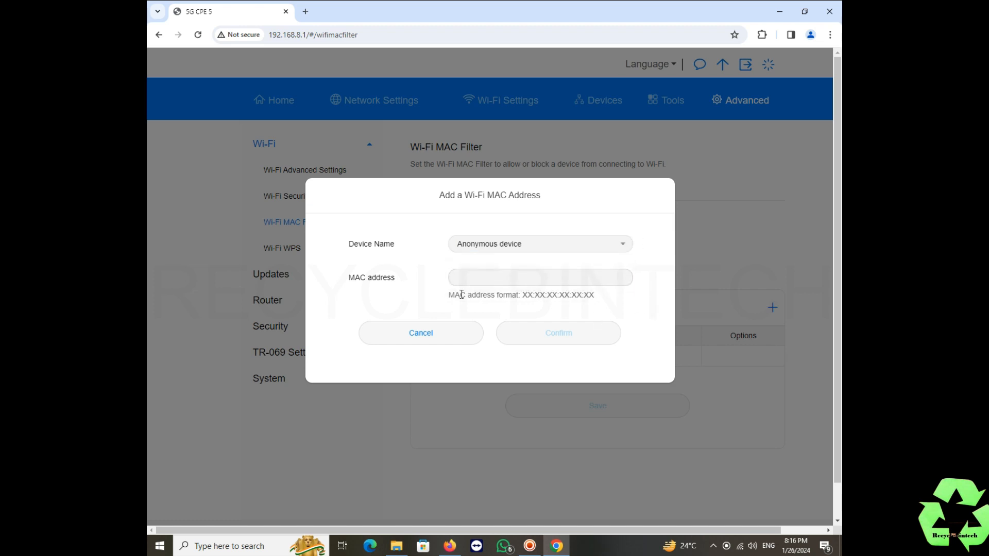
{"action": "left_click", "coordinate": [437, 335]}
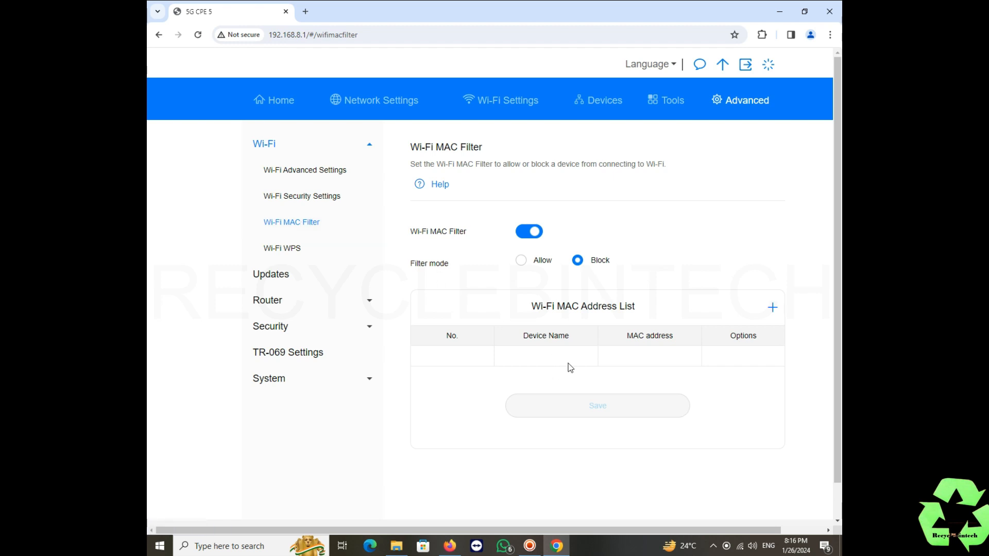
{"action": "left_click", "coordinate": [520, 261]}
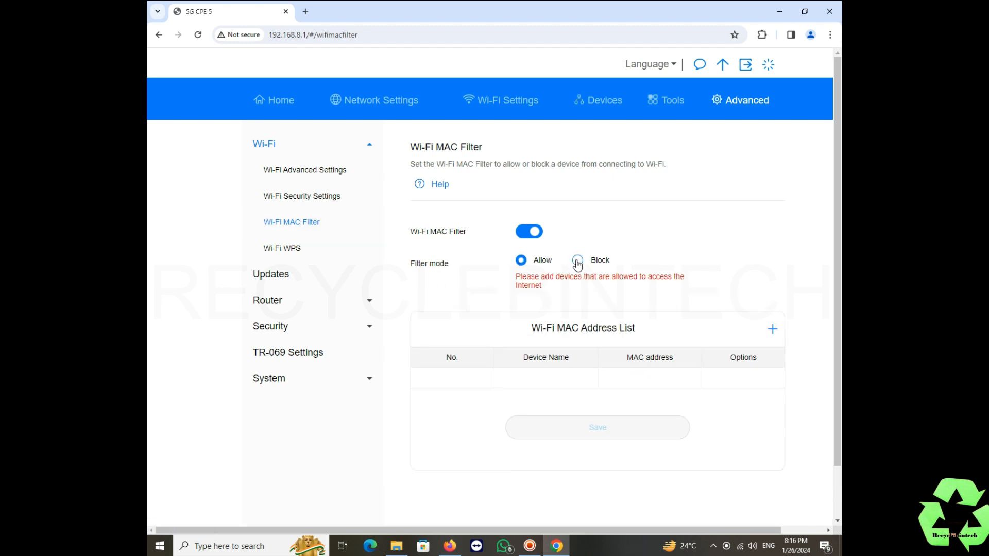
{"action": "left_click", "coordinate": [577, 262]}
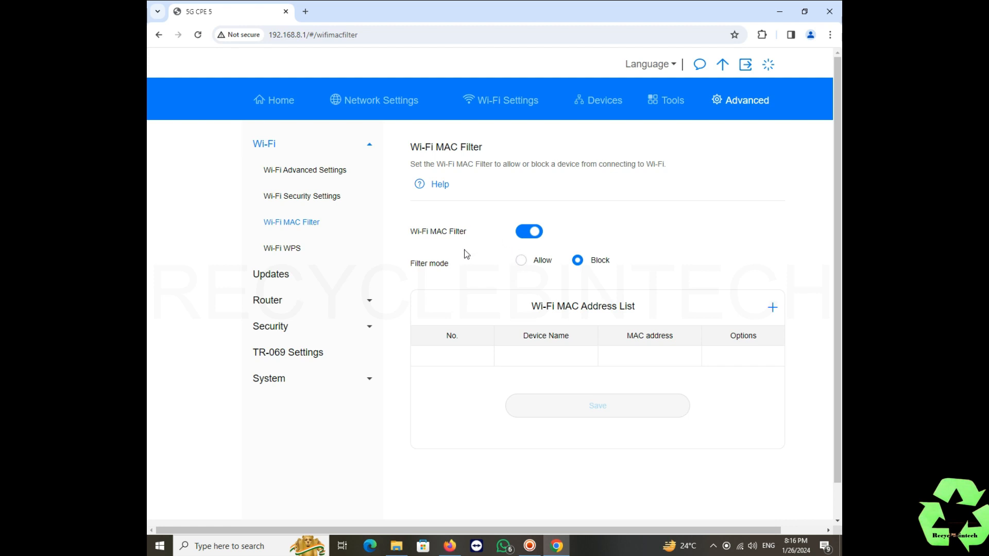
{"action": "left_click", "coordinate": [529, 235]}
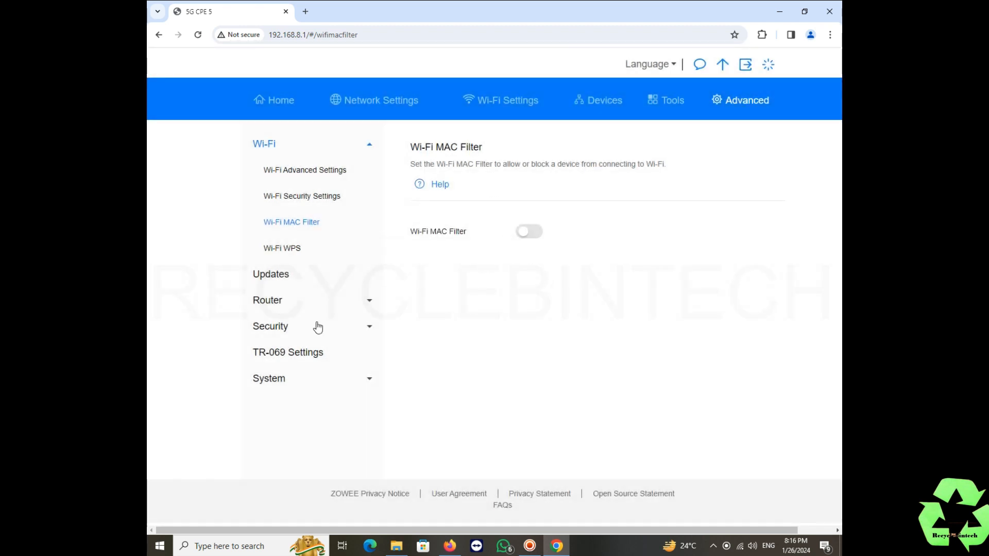
Look through the router's VPN, Bridge Mode and DHCP settings, including the DHCP range start value
{"action": "left_click", "coordinate": [277, 308]}
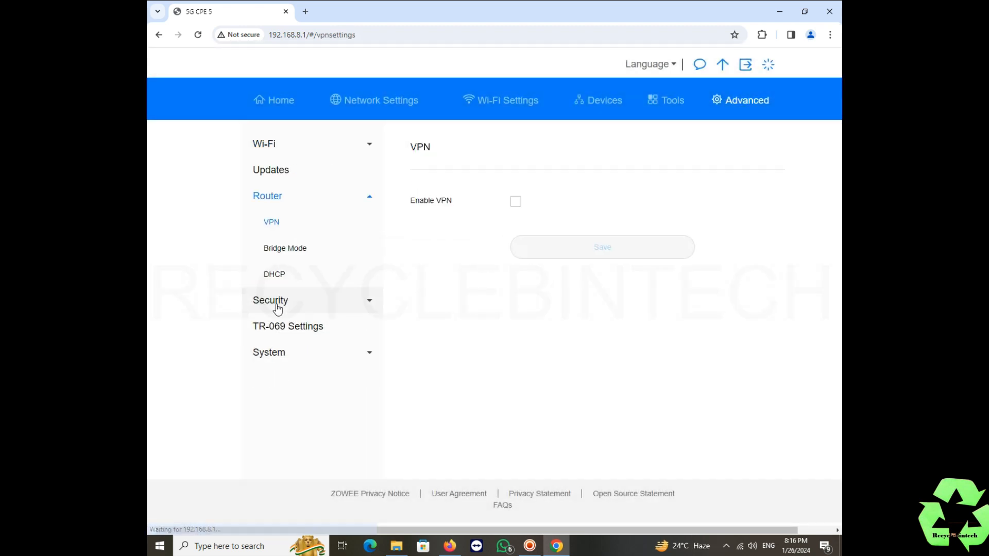
{"action": "left_click", "coordinate": [312, 255]}
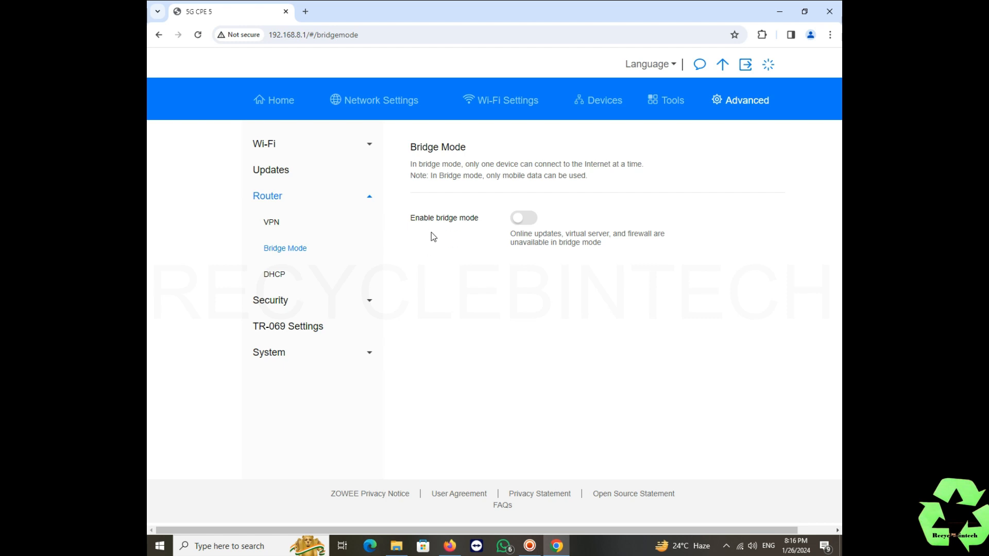
{"action": "left_click", "coordinate": [339, 285]}
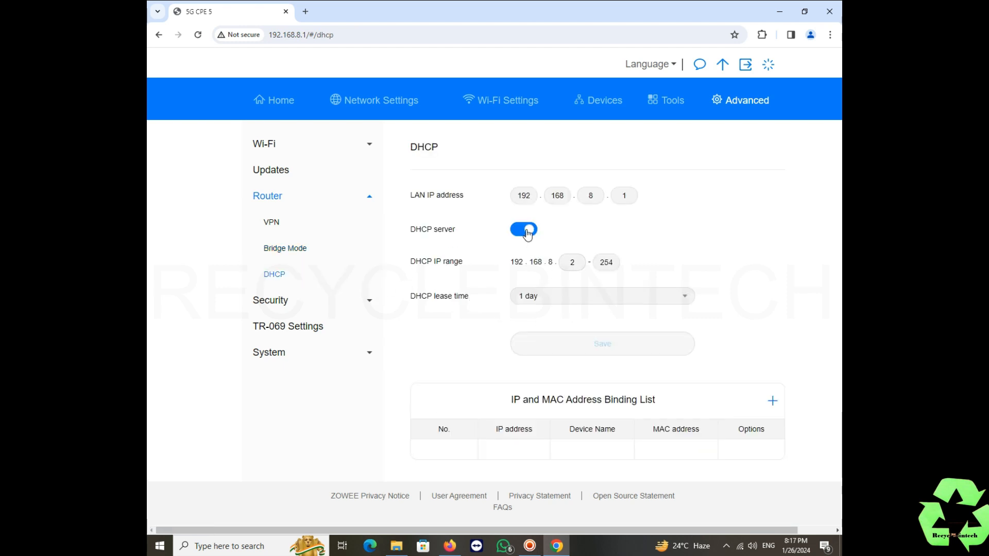
{"action": "left_click_drag", "start_coordinate": [574, 263], "coordinate": [568, 264]}
{"action": "left_click", "coordinate": [673, 247]}
Review TR-069 Settings: management and regular reporting on at a 7200-second interval
{"action": "left_click", "coordinate": [299, 332]}
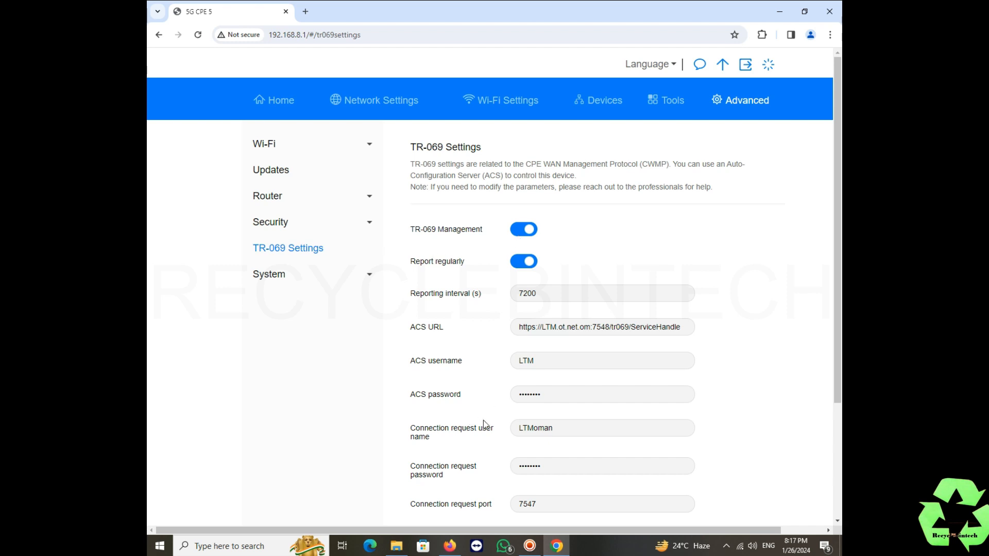
{"action": "scroll", "coordinate": [495, 424], "scroll_direction": "down", "scroll_amount": 2}
{"action": "scroll", "coordinate": [495, 425], "scroll_direction": "down", "scroll_amount": 1}
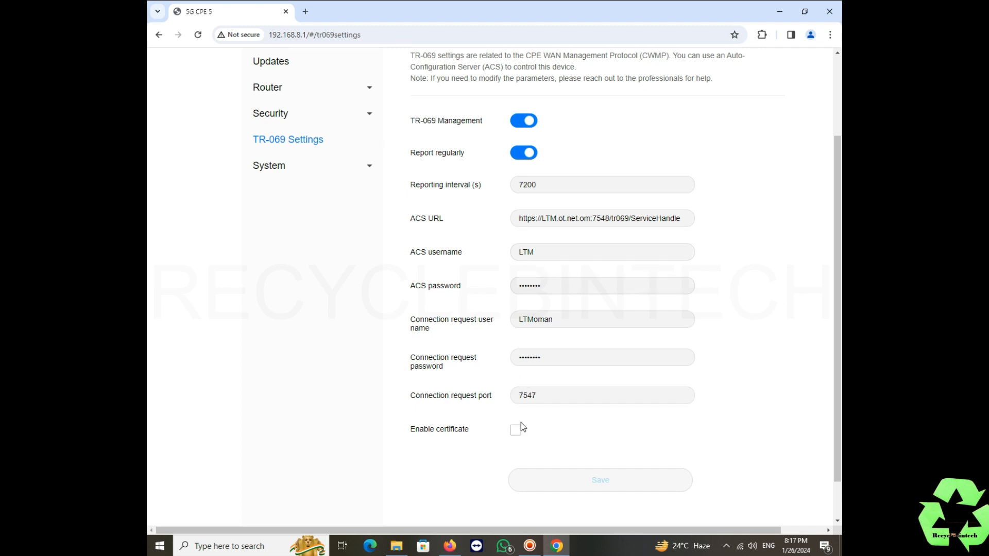
Review Device Information's hardware and software versions down to signal readings like RSRP -93dBm and SINR 10dB
{"action": "left_click", "coordinate": [283, 167]}
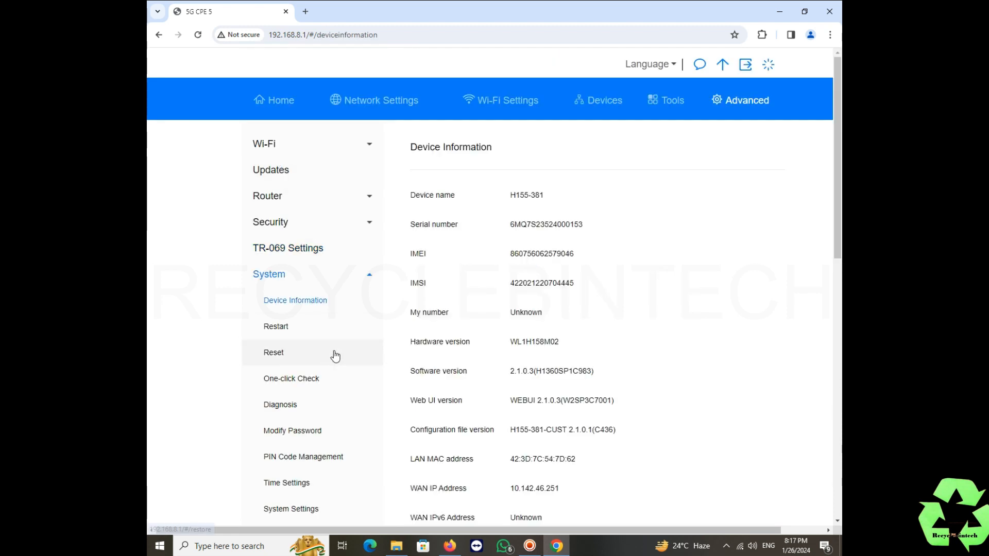
{"action": "scroll", "coordinate": [321, 314], "scroll_direction": "down", "scroll_amount": 2}
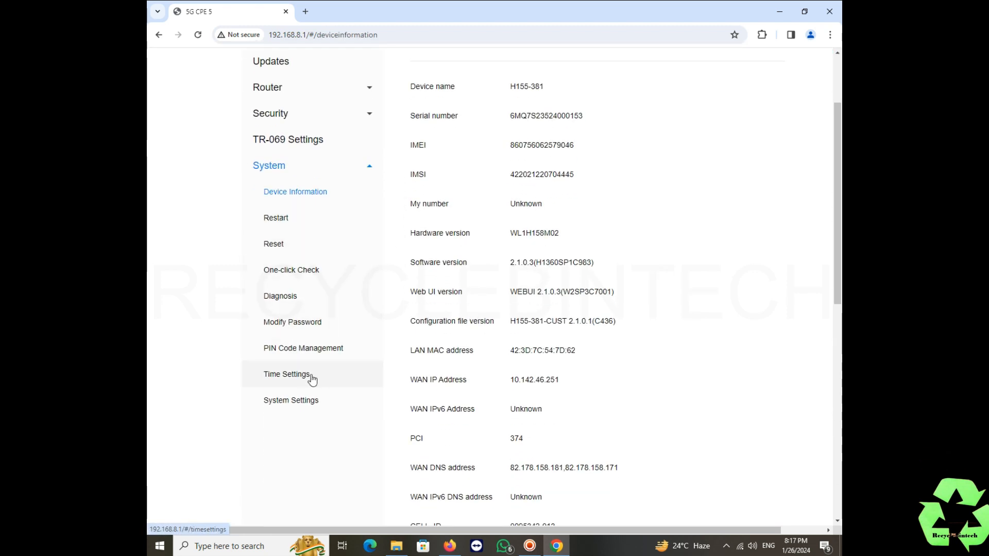
{"action": "scroll", "coordinate": [483, 395], "scroll_direction": "down", "scroll_amount": 4}
{"action": "scroll", "coordinate": [483, 394], "scroll_direction": "up", "scroll_amount": 6}
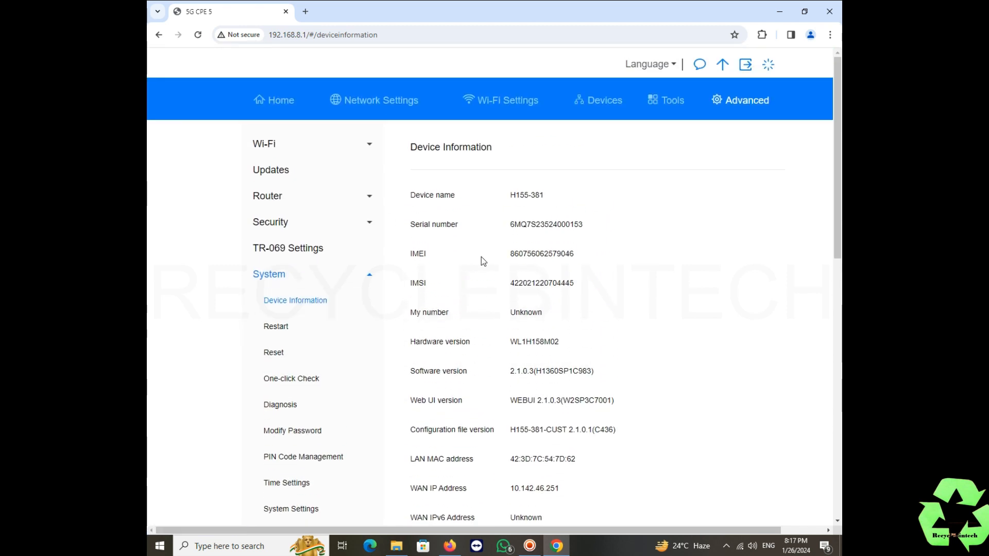
{"action": "scroll", "coordinate": [642, 387], "scroll_direction": "down", "scroll_amount": 6}
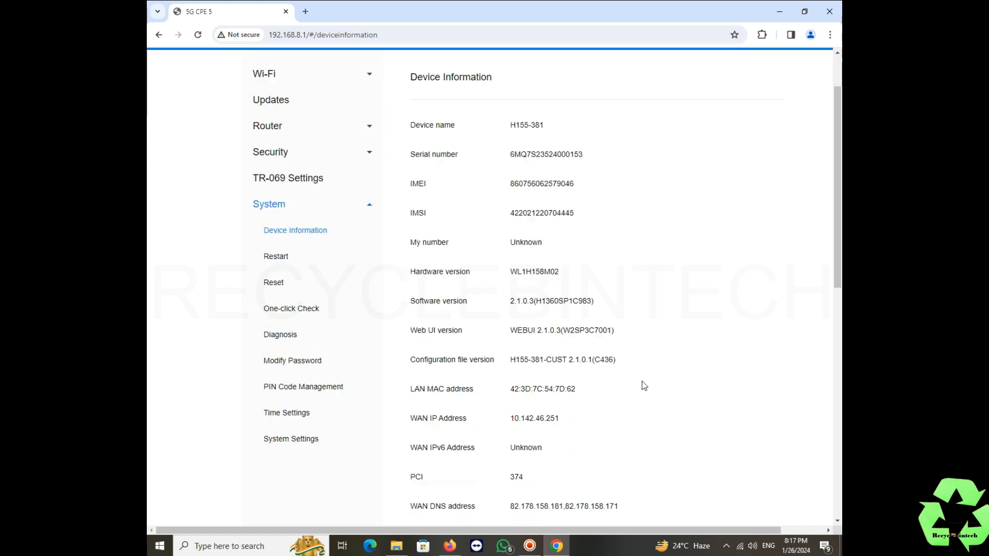
{"action": "left_click", "coordinate": [529, 546]}
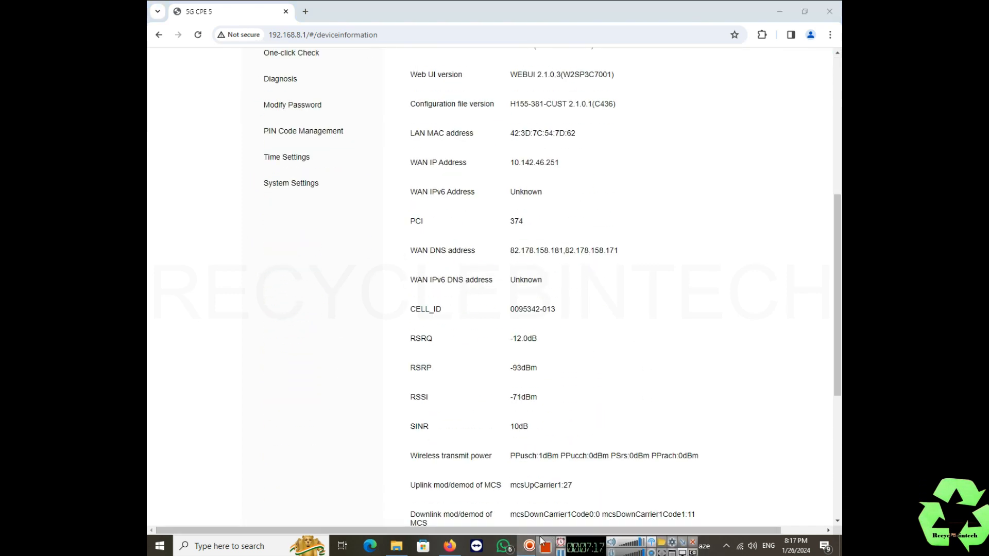